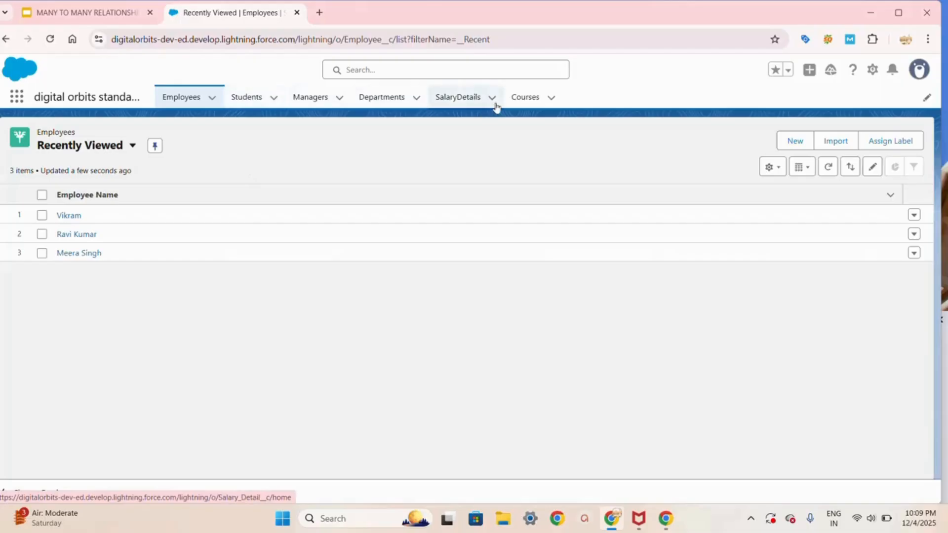
- Look at the Courses list, and open Setup to begin defining a new custom object
left_click(524, 102)
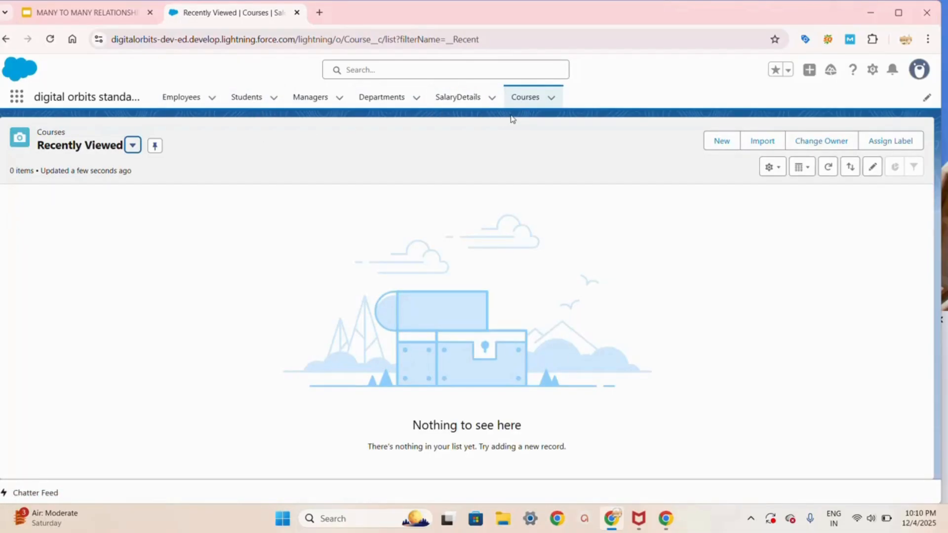
left_click(872, 70)
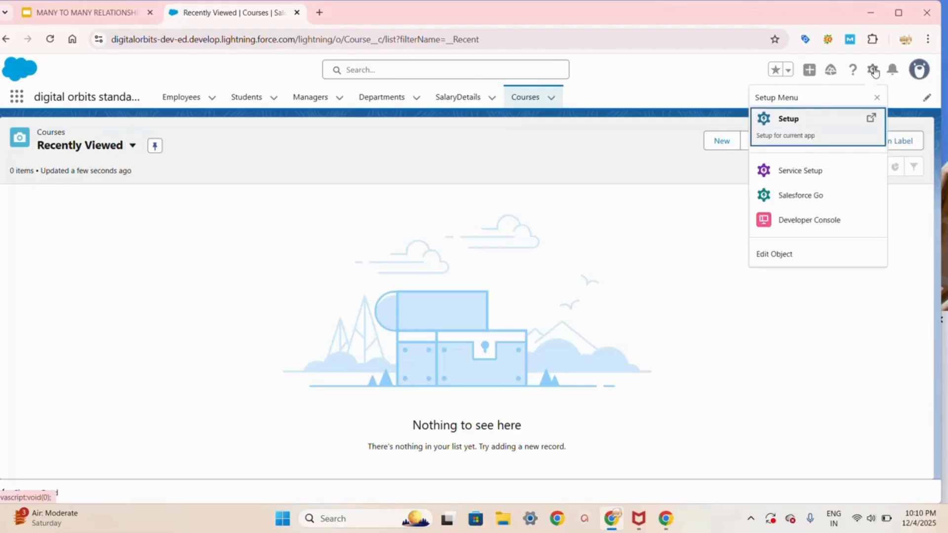
left_click(788, 120)
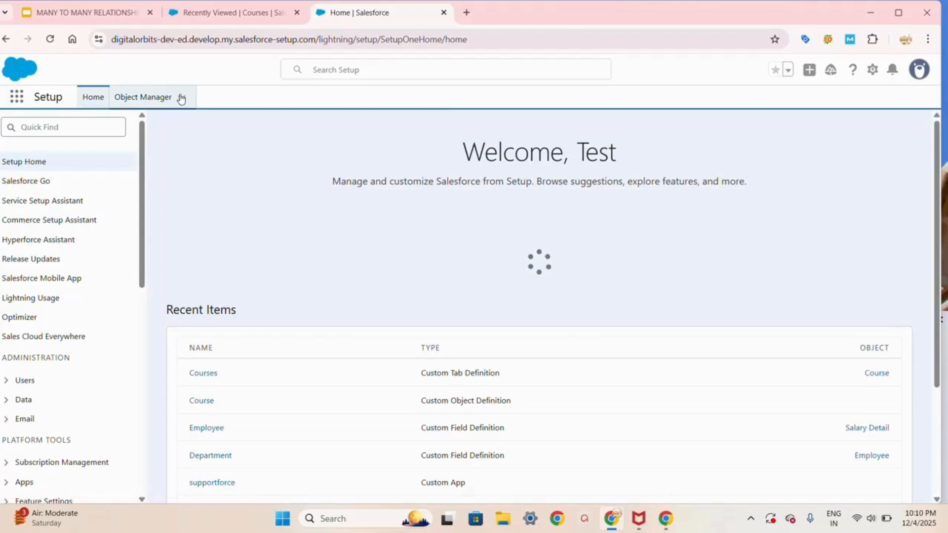
left_click(181, 99)
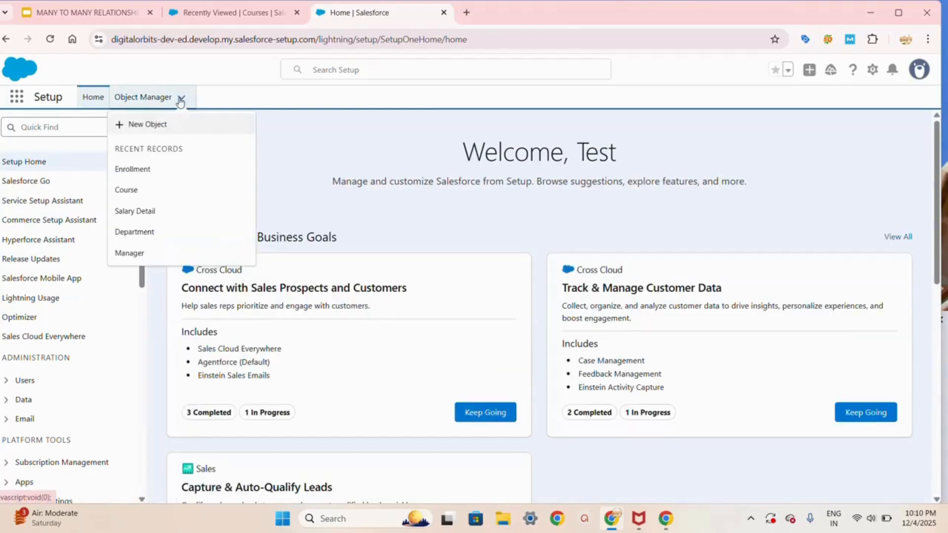
left_click(148, 124)
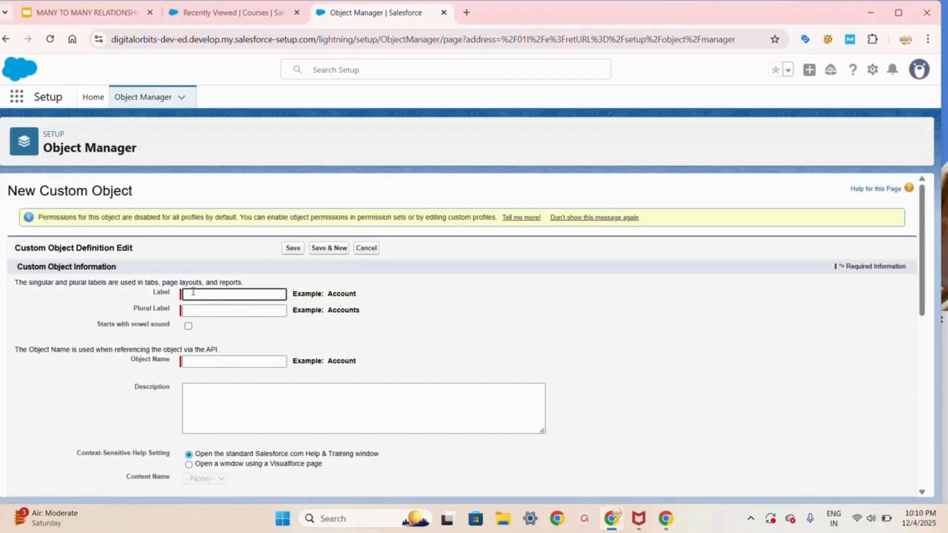
- Label the new custom object Enrollment, with Enrollments as its plural label
left_click(193, 293)
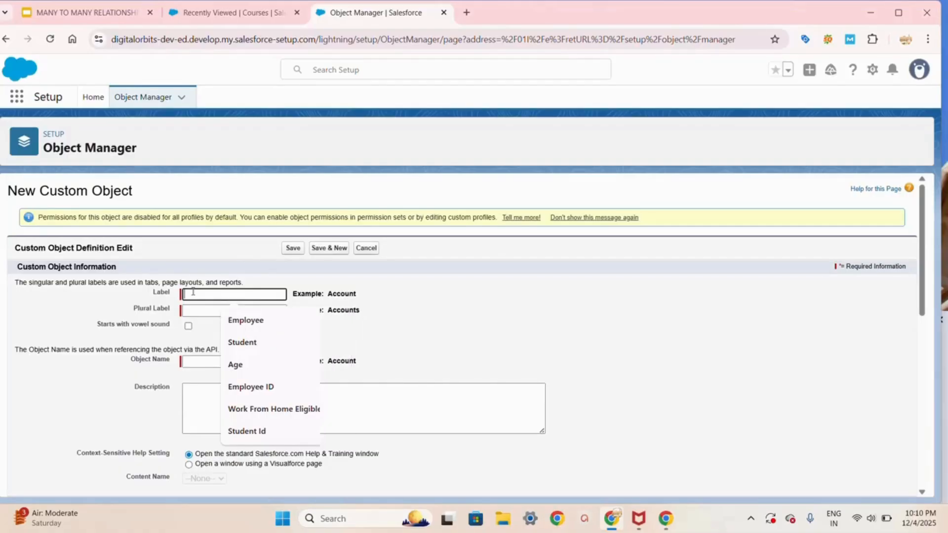
type("Enrollment")
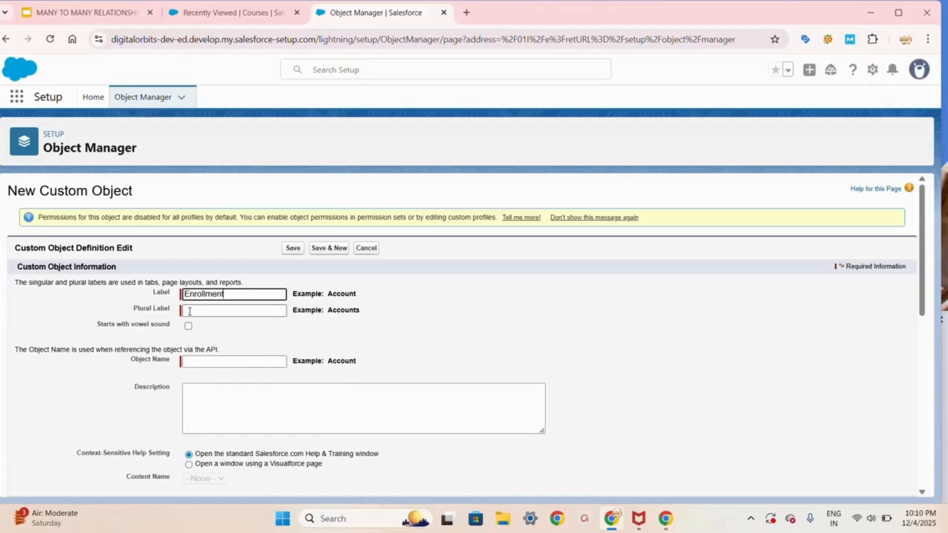
left_click(189, 310)
type("E")
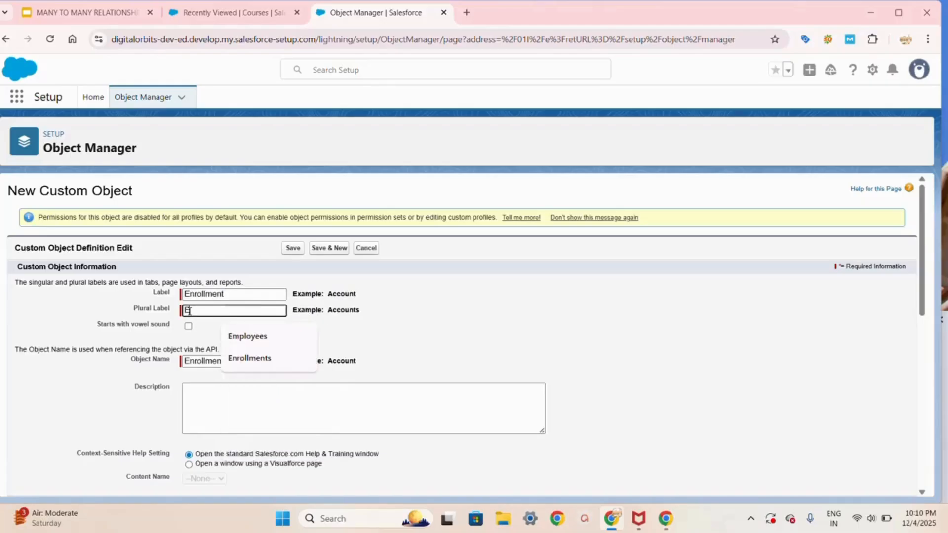
type("nrollments")
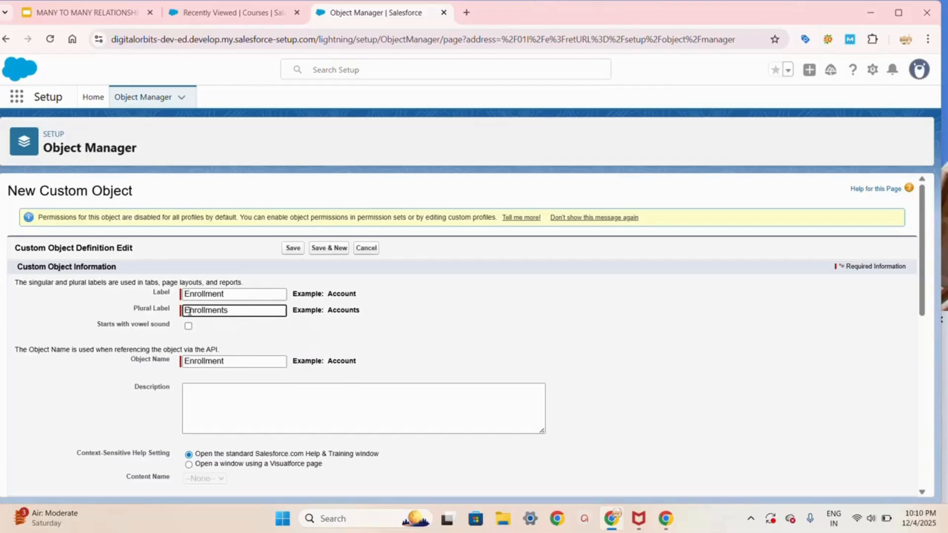
- Enable launching the New Custom Tab Wizard after saving, and save the Enrollment object
scroll(224, 408, "down", 7)
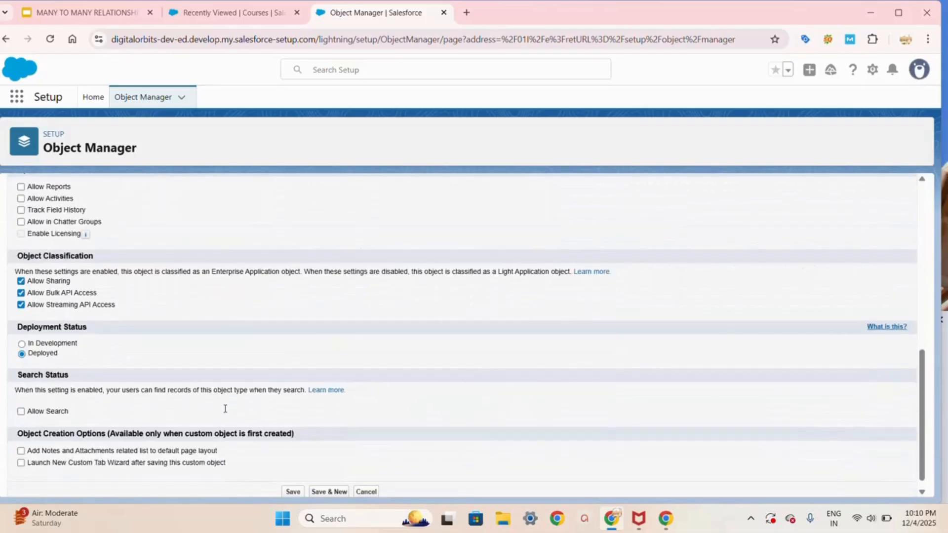
scroll(119, 433, "down", 1)
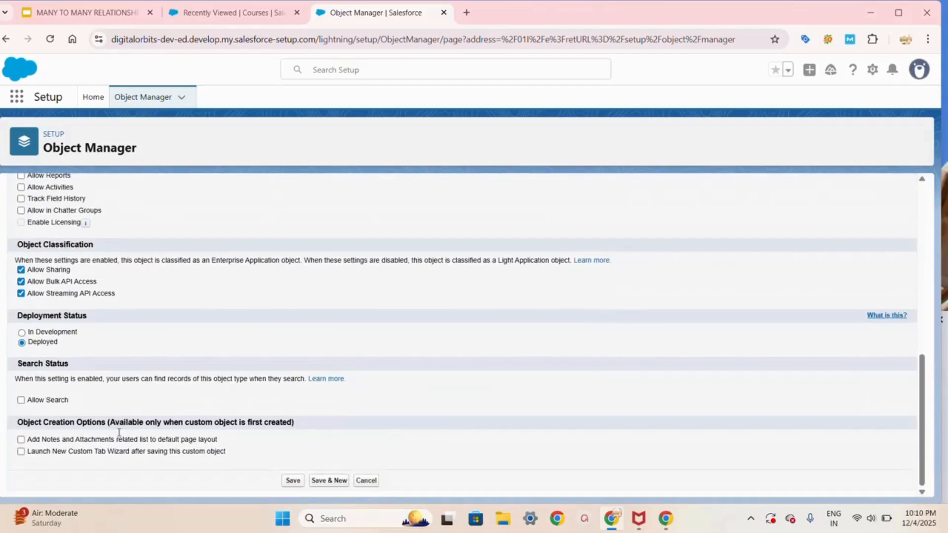
left_click(21, 451)
left_click(292, 484)
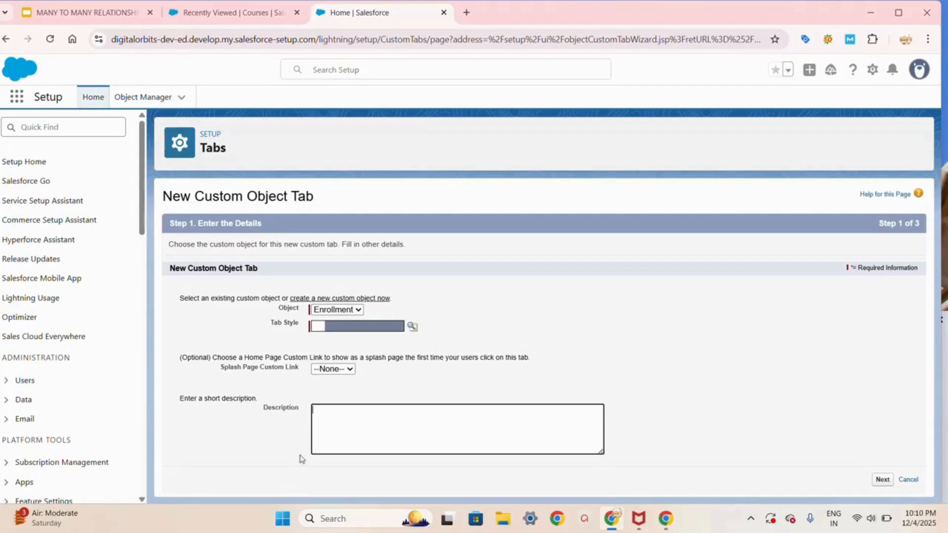
- Give the Enrollment object's tab the CD/DVD style and continue to the profile settings
left_click(412, 327)
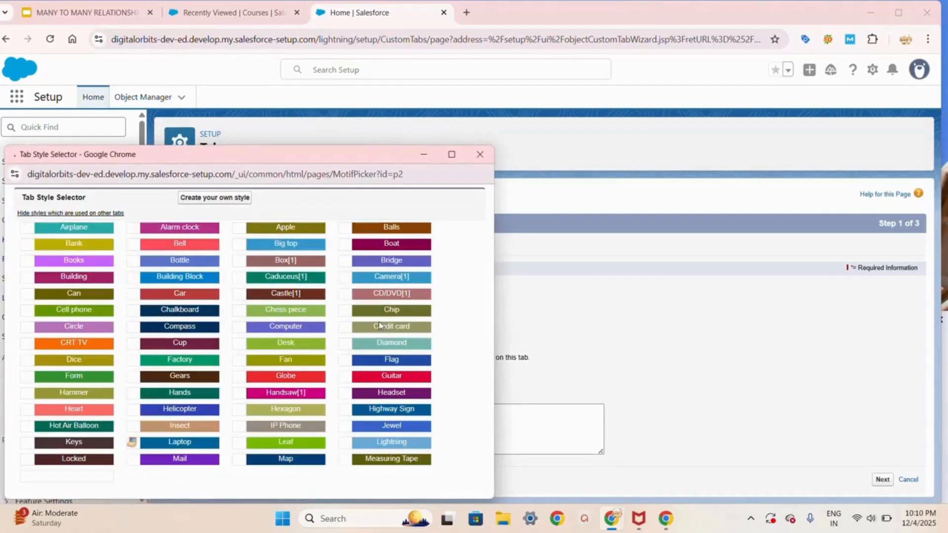
left_click(380, 298)
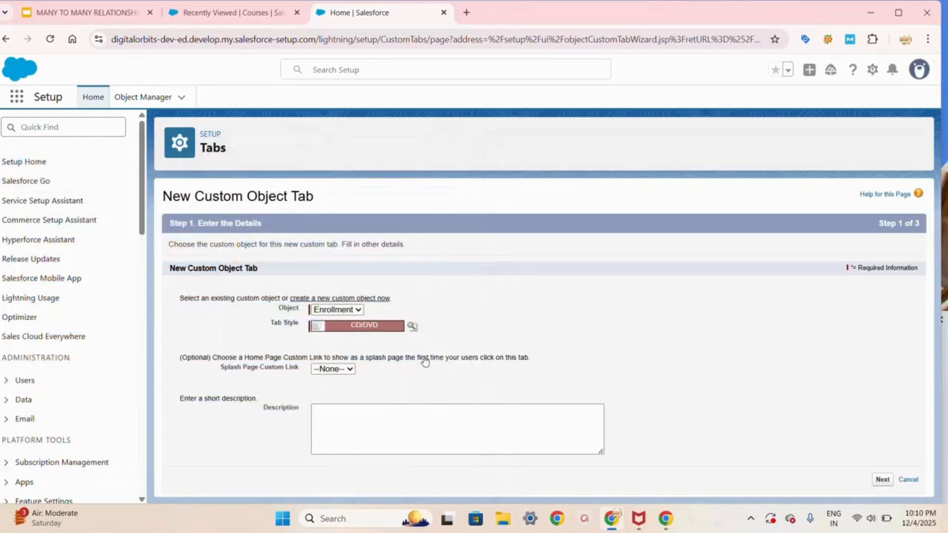
left_click(882, 479)
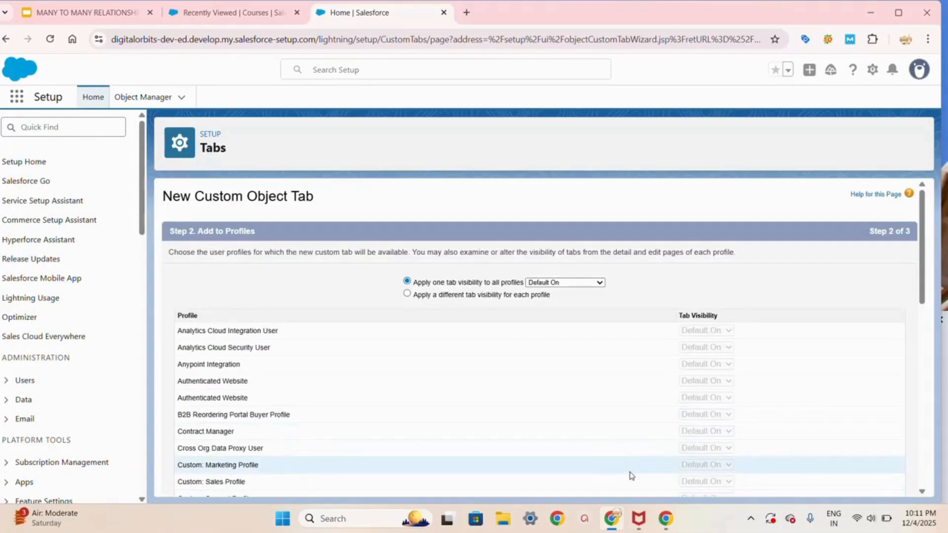
- Keep the tab Default On for all profiles and included in all custom apps, and save it
scroll(629, 474, "down", 10)
scroll(629, 475, "down", 2)
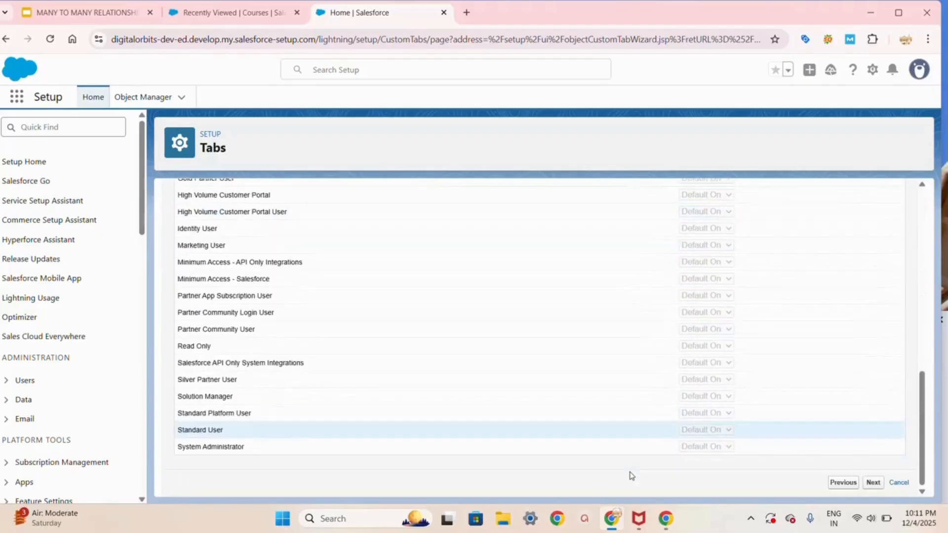
left_click(872, 484)
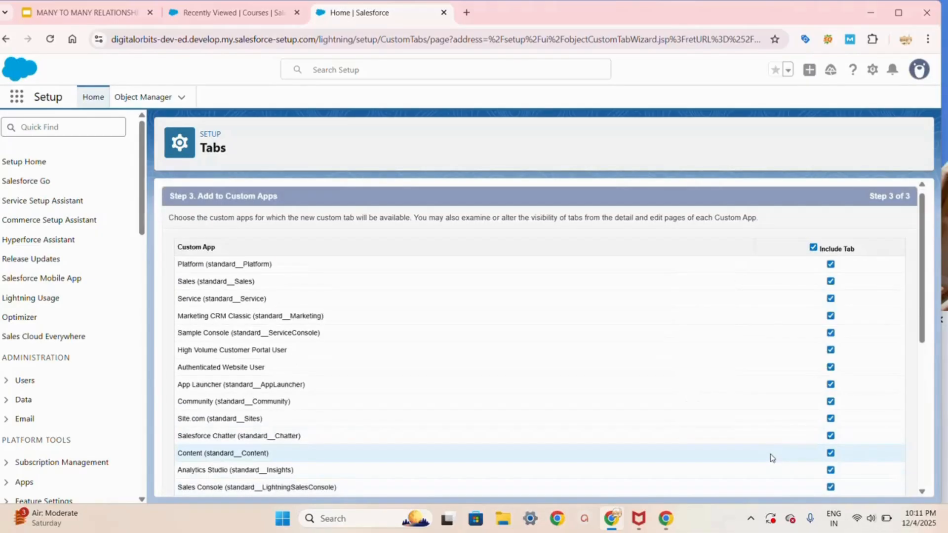
scroll(772, 455, "down", 10)
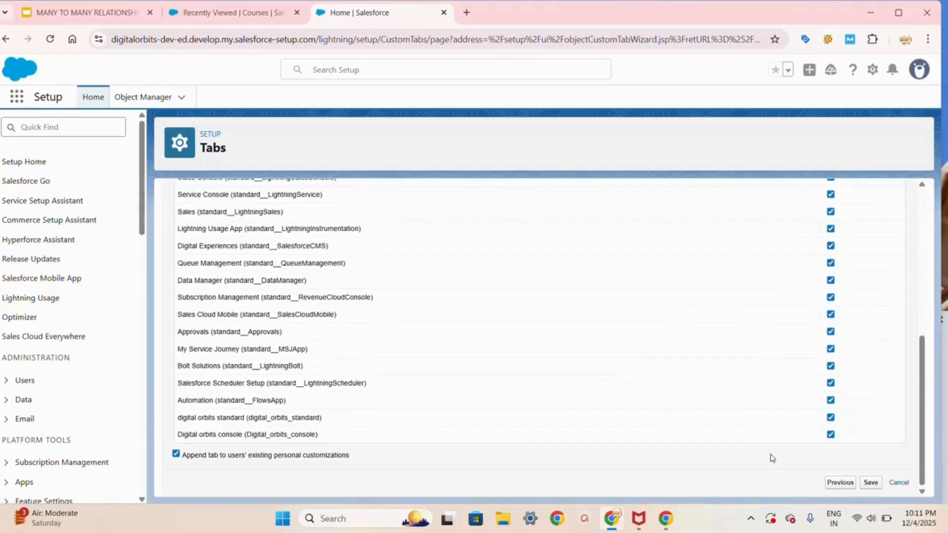
left_click(868, 484)
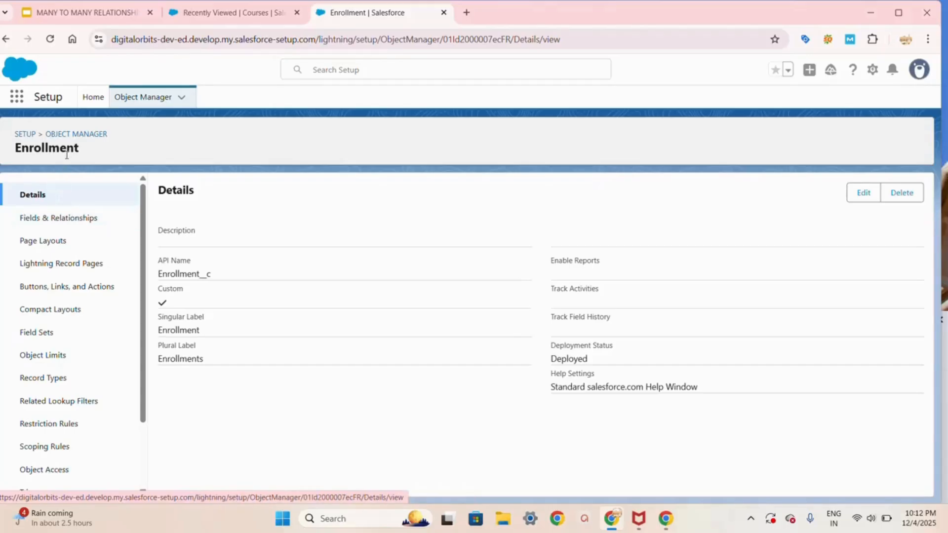
- Start a new custom field on the Enrollment object with the Master-Detail Relationship data type
left_click(71, 223)
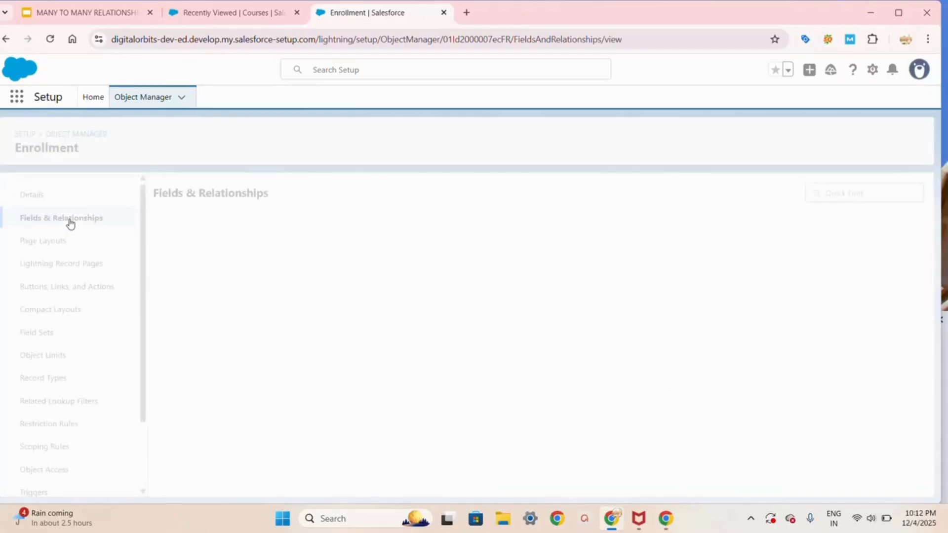
left_click(657, 193)
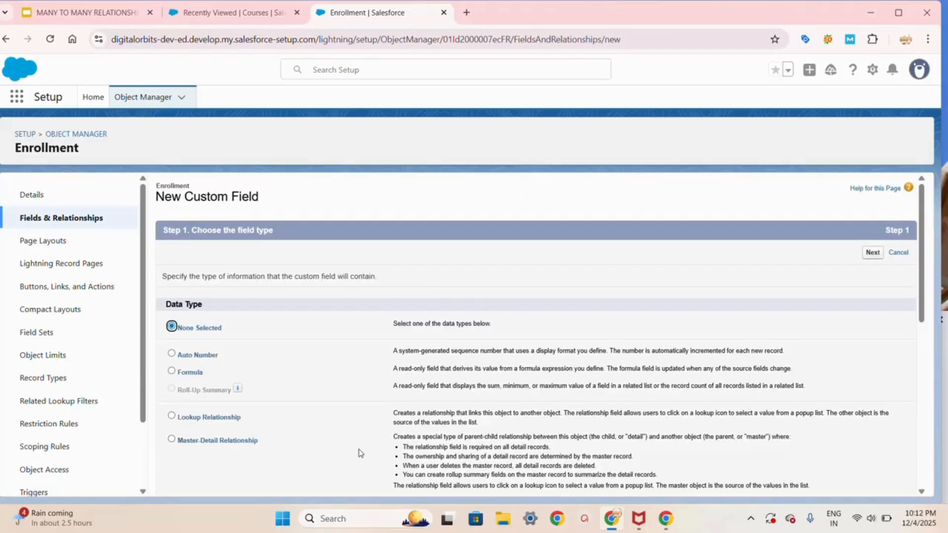
scroll(360, 451, "down", 2)
left_click(220, 360)
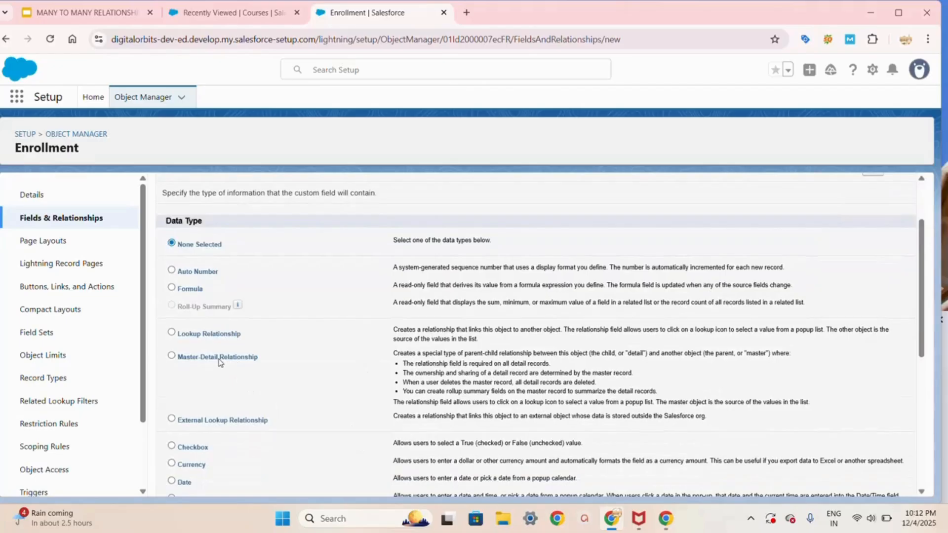
scroll(635, 345, "up", 2)
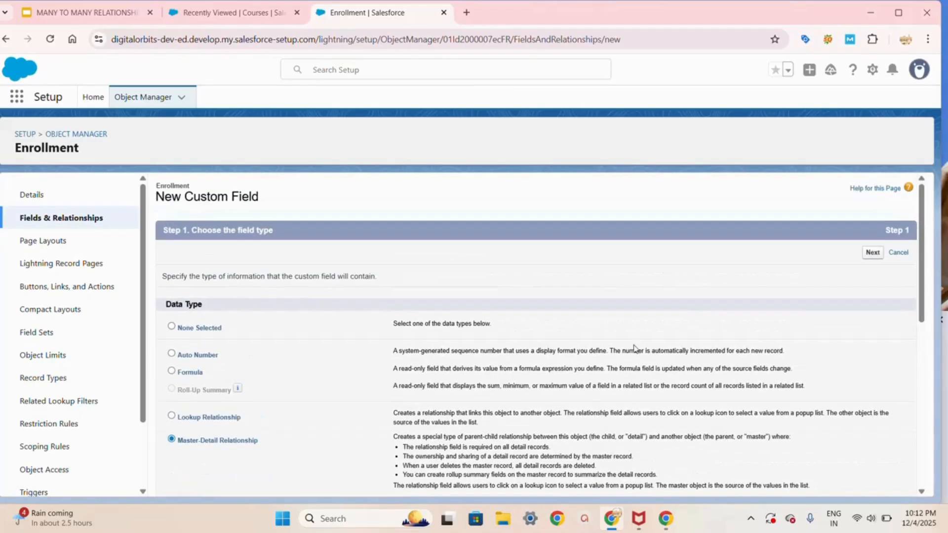
left_click(872, 255)
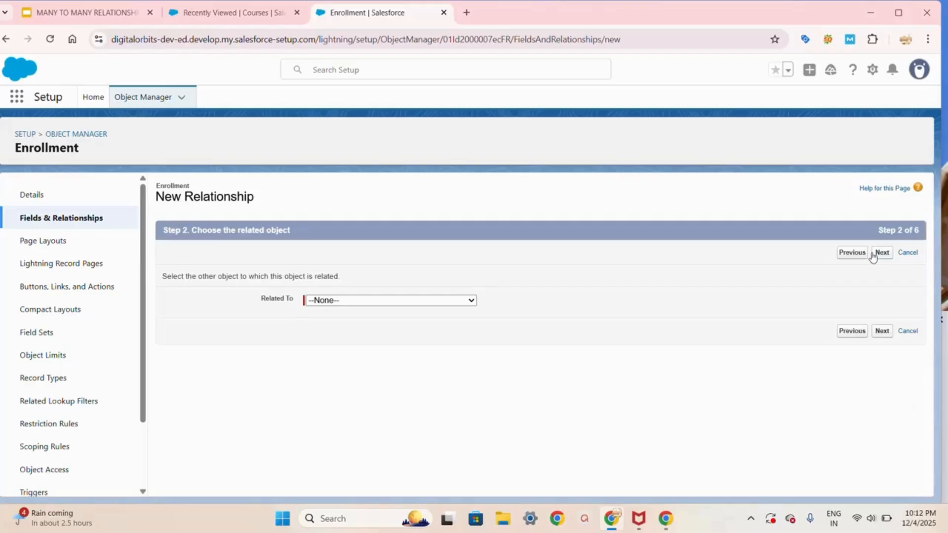
- Relate the Enrollment master-detail field to the Student object and continue to the label and name settings
left_click(469, 302)
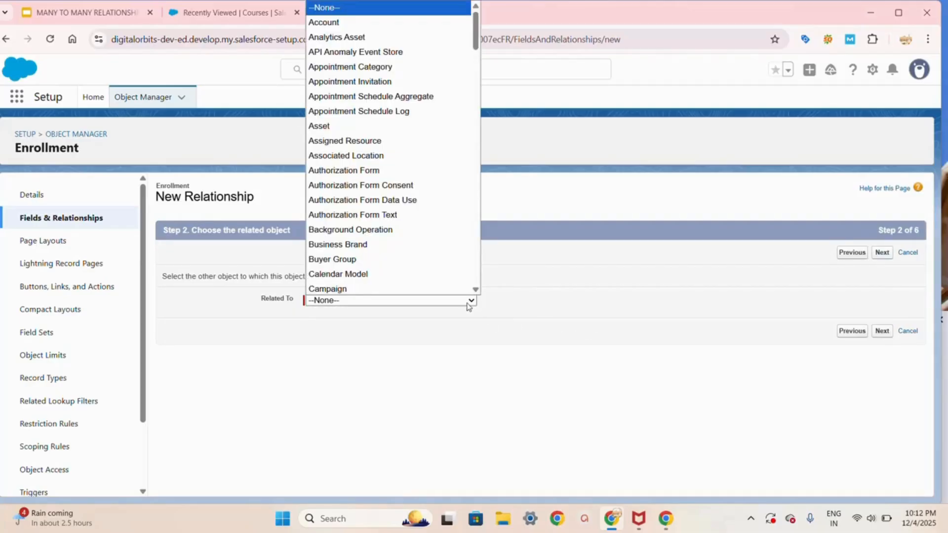
scroll(432, 270, "down", 5)
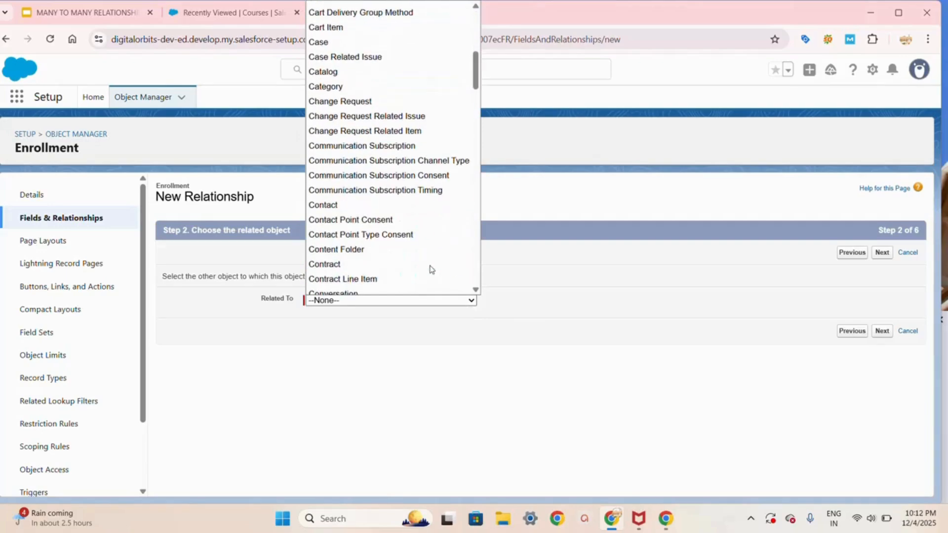
scroll(432, 270, "down", 10)
scroll(432, 270, "down", 2)
scroll(432, 270, "down", 3)
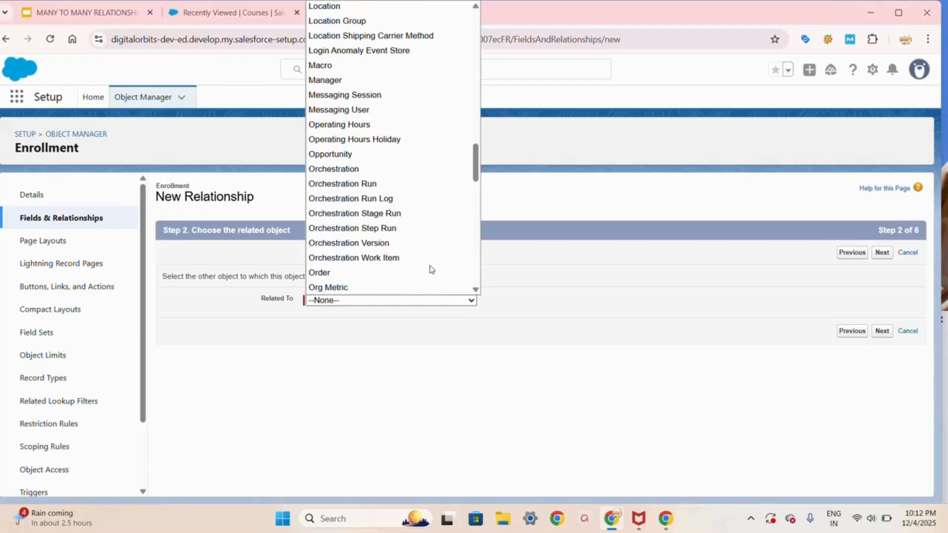
scroll(432, 270, "down", 4)
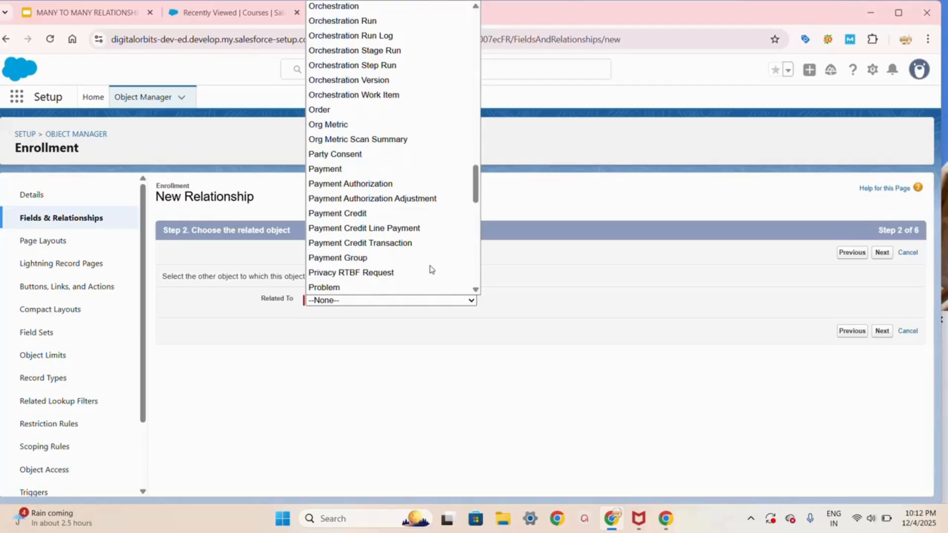
scroll(432, 270, "down", 3)
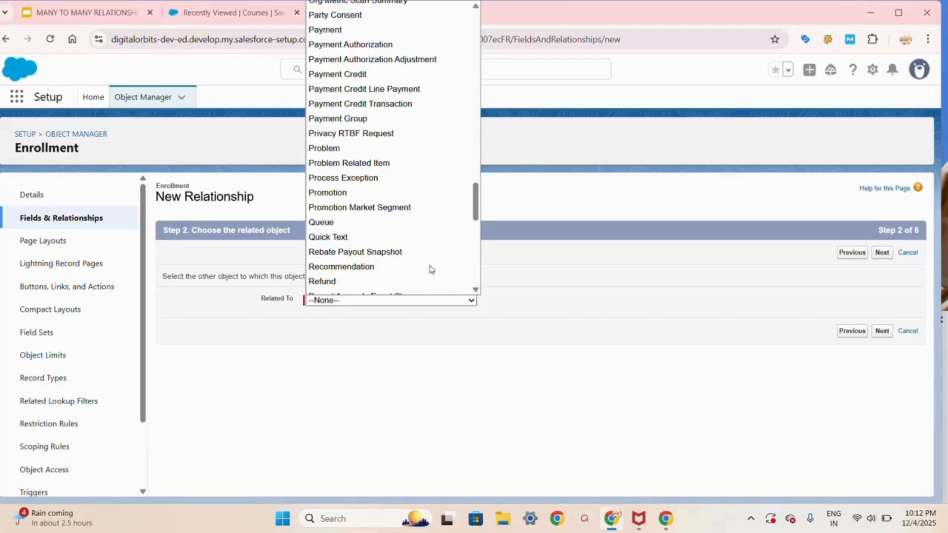
scroll(432, 269, "down", 7)
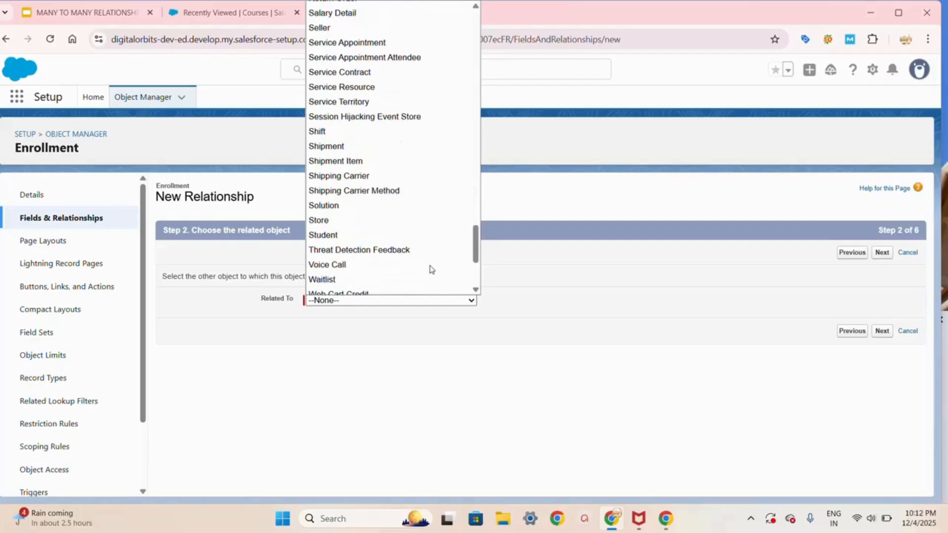
left_click(330, 229)
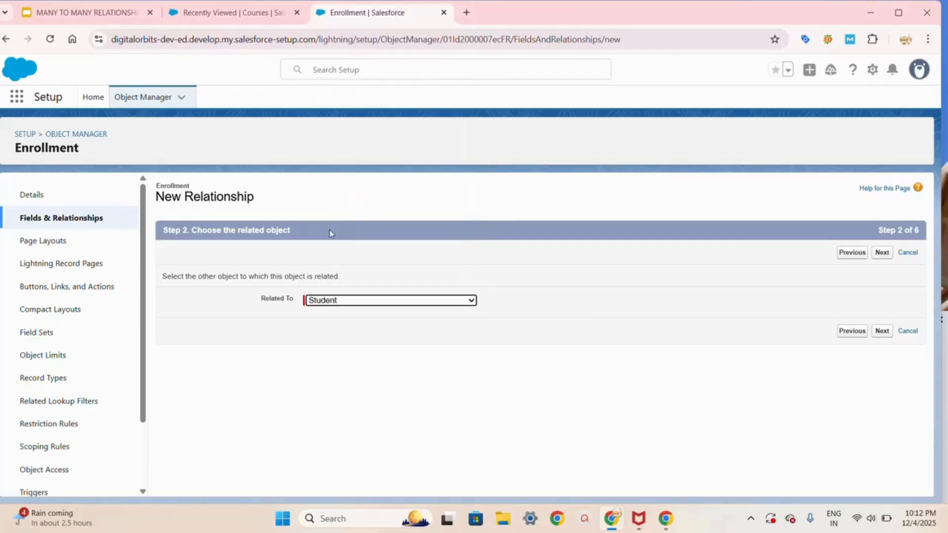
left_click(885, 255)
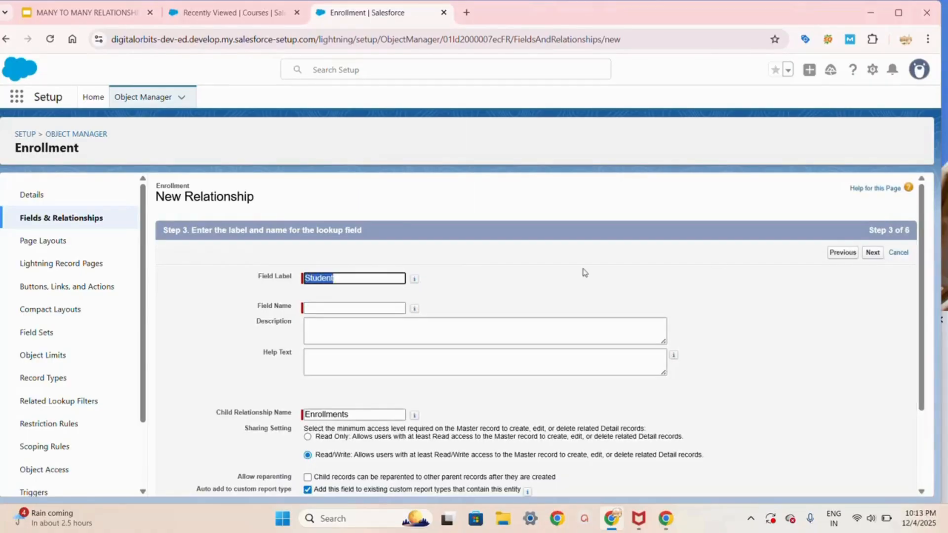
- Use Student as the relationship's field name, keep the default Read/Write sharing setting, and continue to field-level security
left_click(371, 307)
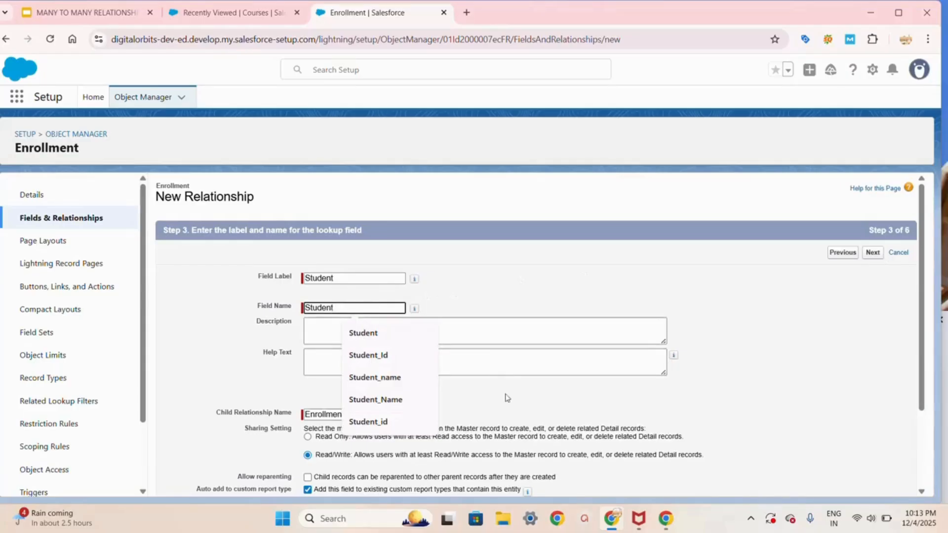
scroll(507, 417, "down", 2)
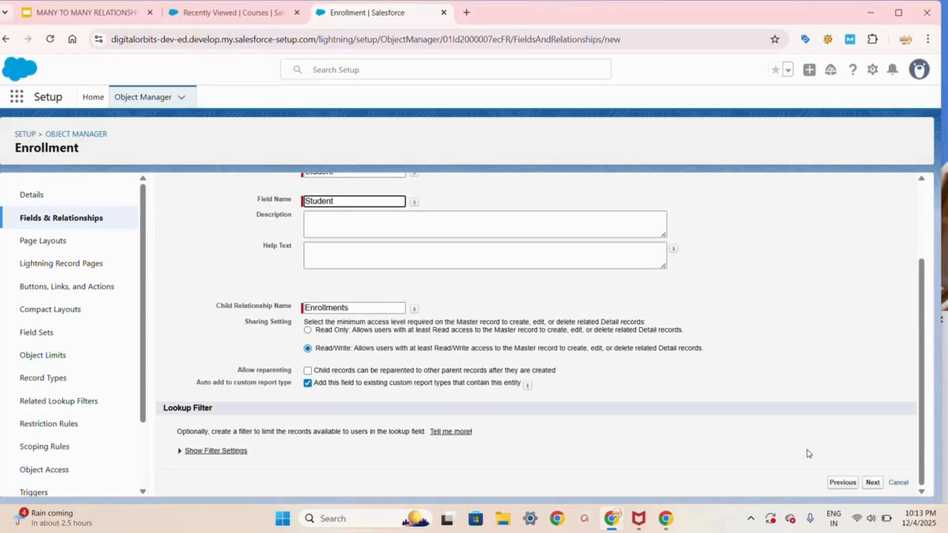
left_click(871, 482)
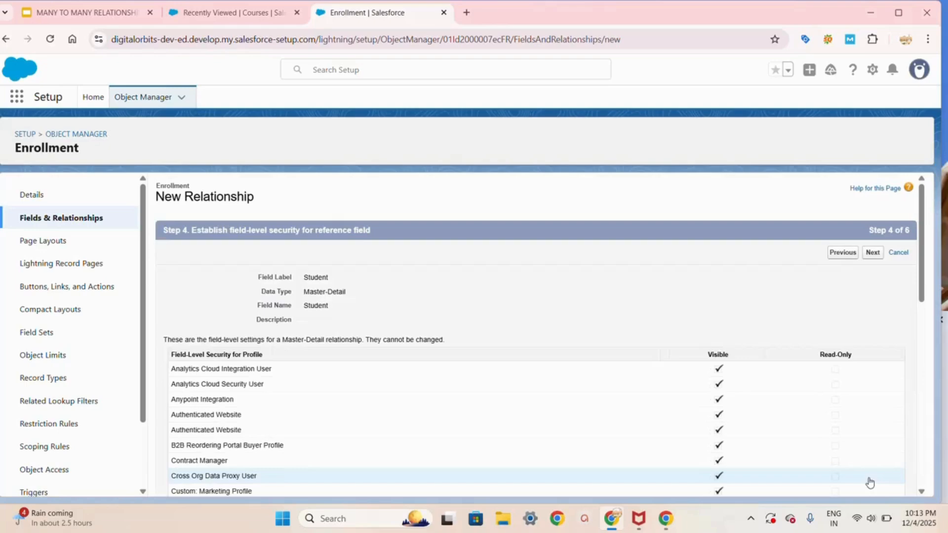
- Accept the default field-level security, page layout and Enrollments related list for the Student relationship, and save the field
left_click(872, 253)
left_click(876, 253)
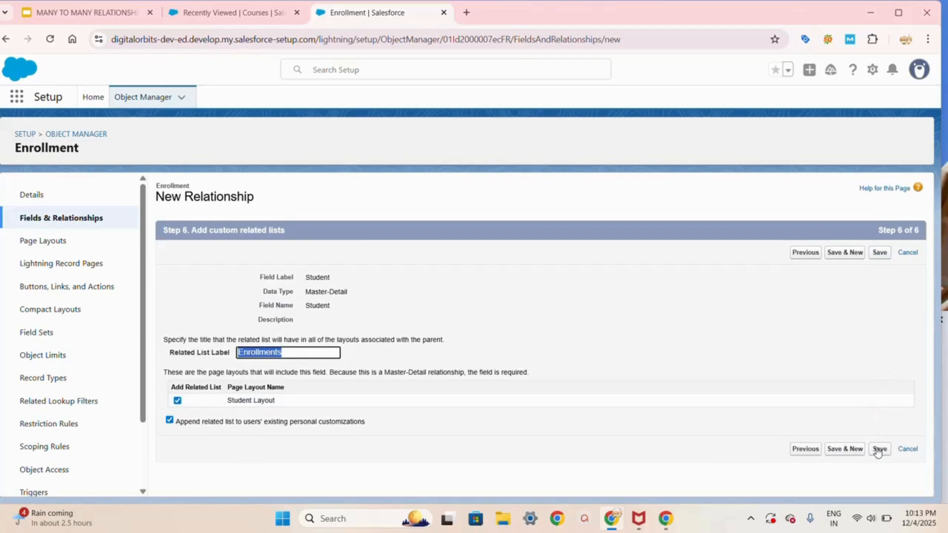
left_click(877, 450)
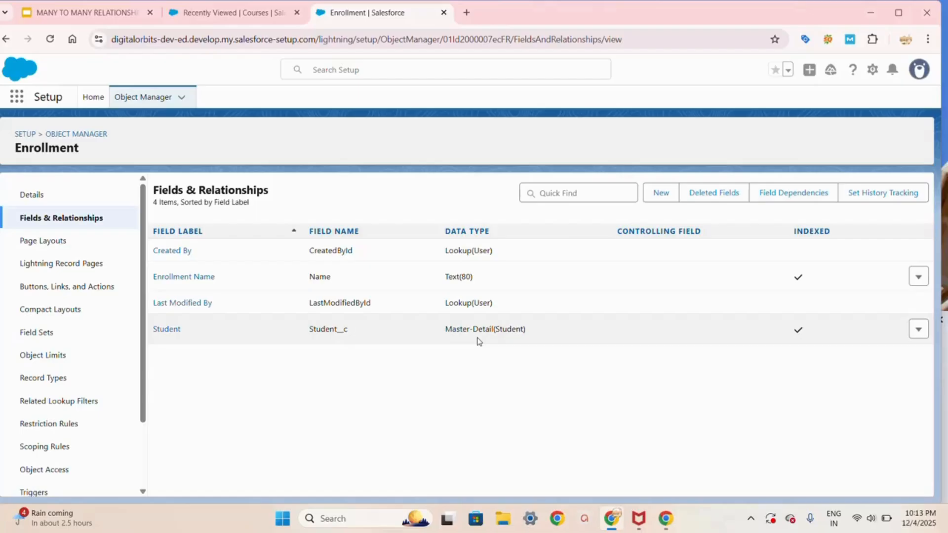
- Start another custom field on the Enrollment object with the Master-Detail Relationship data type
left_click(662, 194)
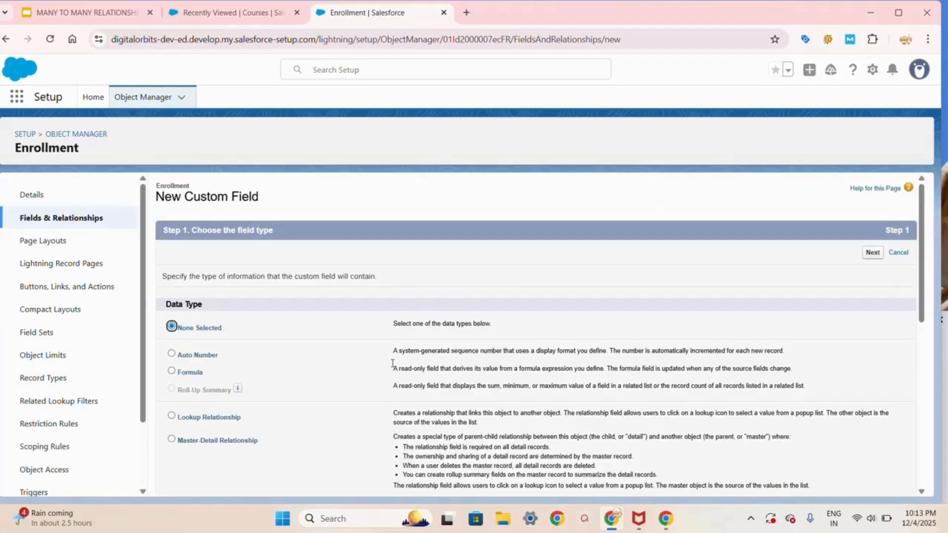
left_click(251, 440)
left_click(867, 256)
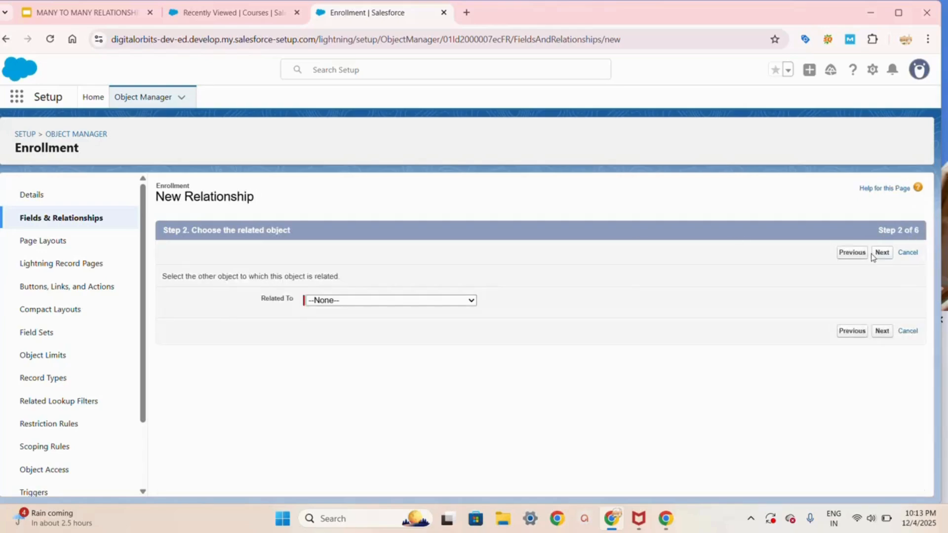
- Relate the new master-detail field to the Course object and continue to the label and name settings
left_click(468, 306)
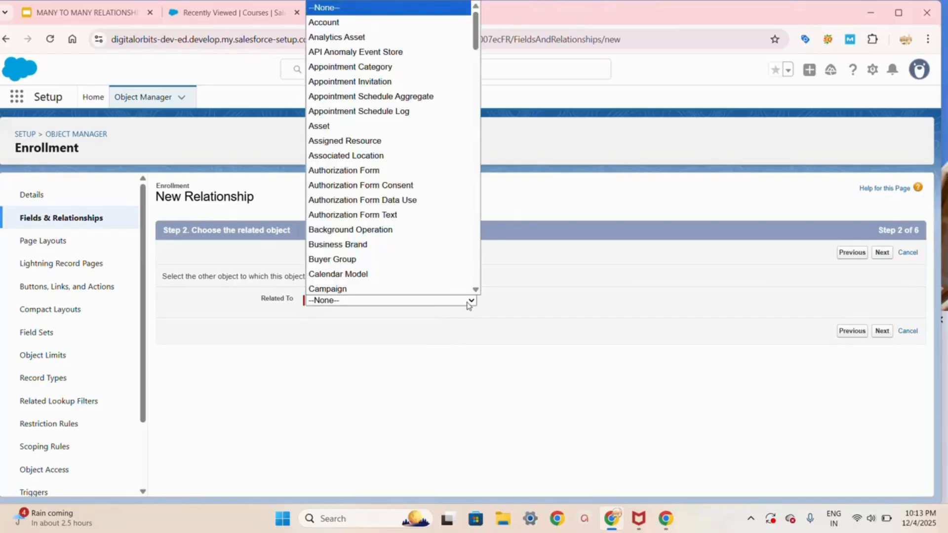
scroll(434, 278, "down", 3)
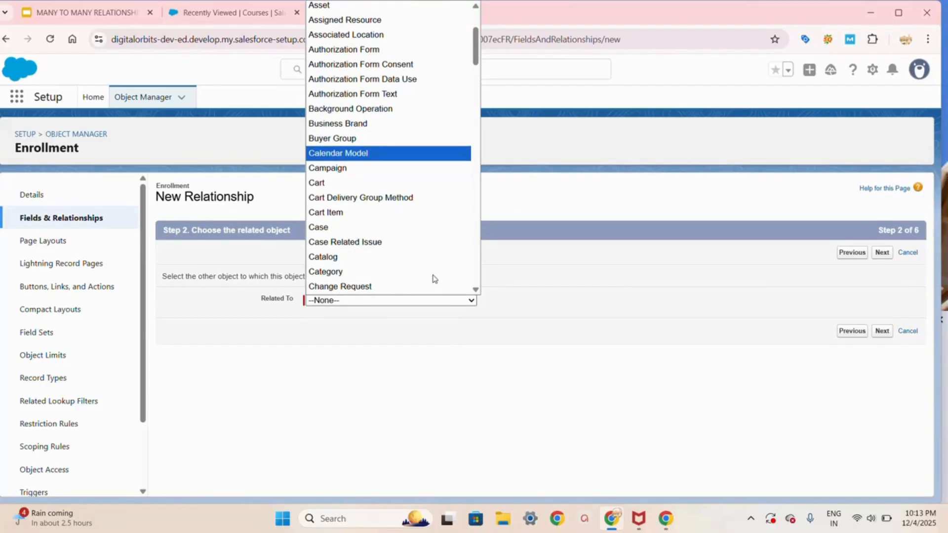
scroll(356, 244, "down", 2)
scroll(357, 244, "down", 2)
scroll(358, 245, "down", 4)
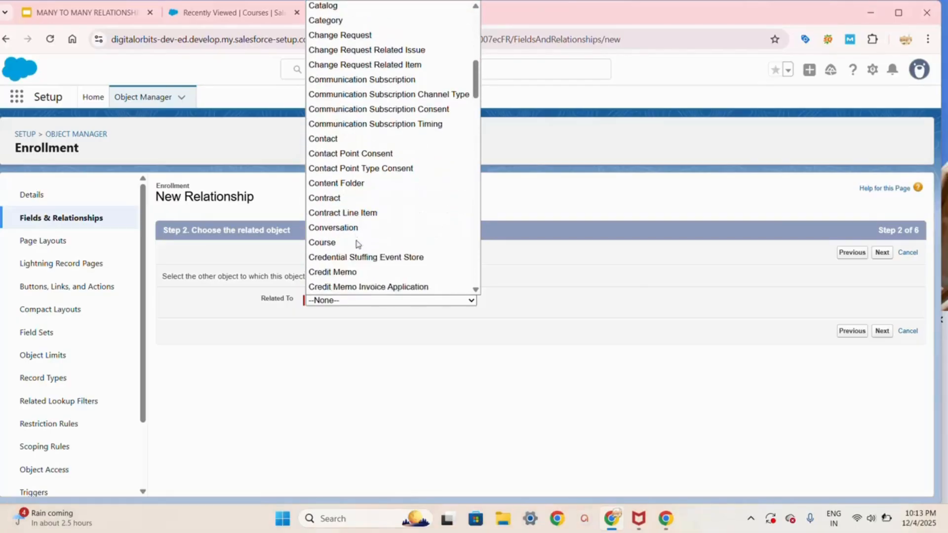
left_click(330, 199)
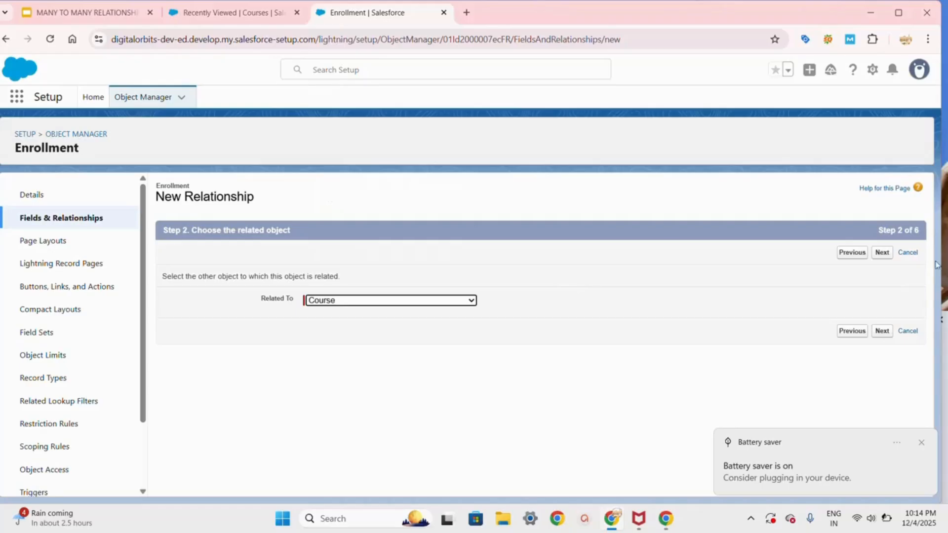
left_click(883, 255)
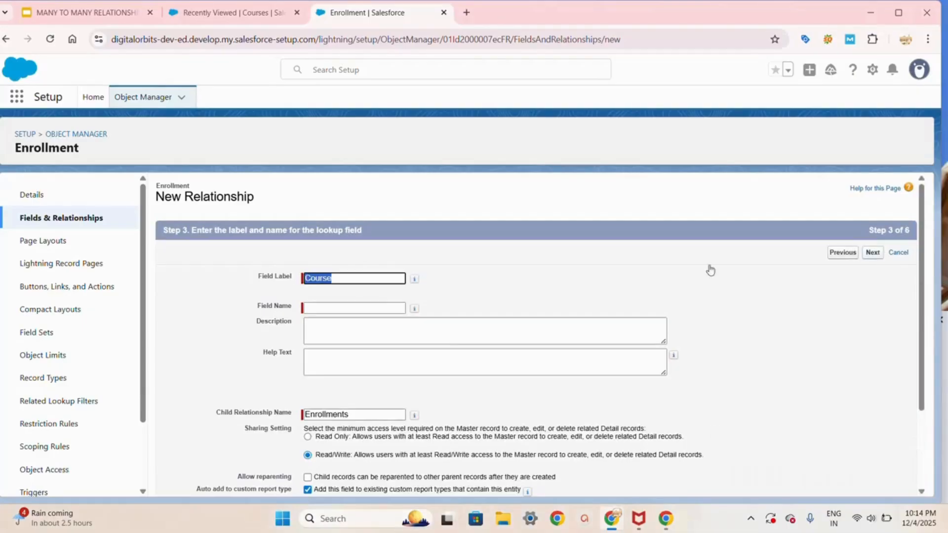
- Use Course as the field name with Read/Write sharing, accept the default security, layout and related list settings, and save the field
scroll(437, 421, "down", 2)
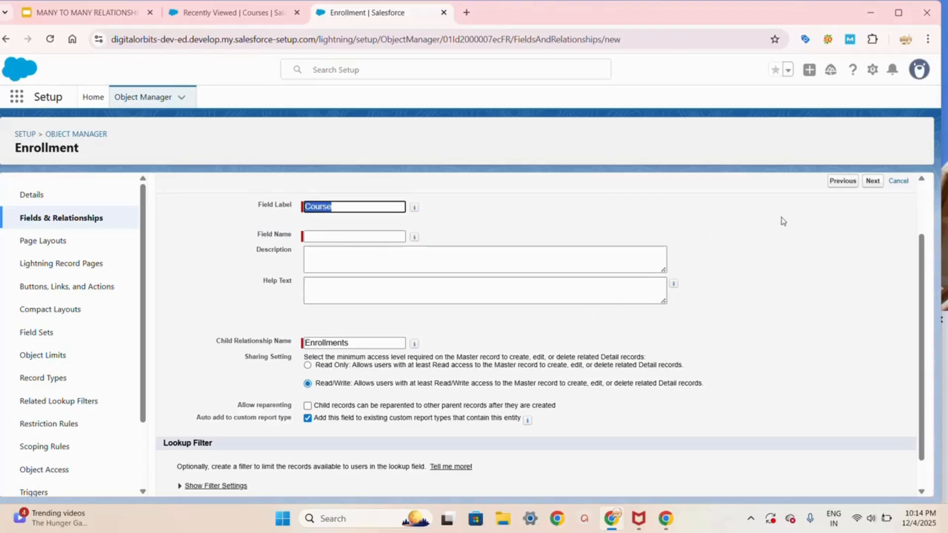
left_click(871, 181)
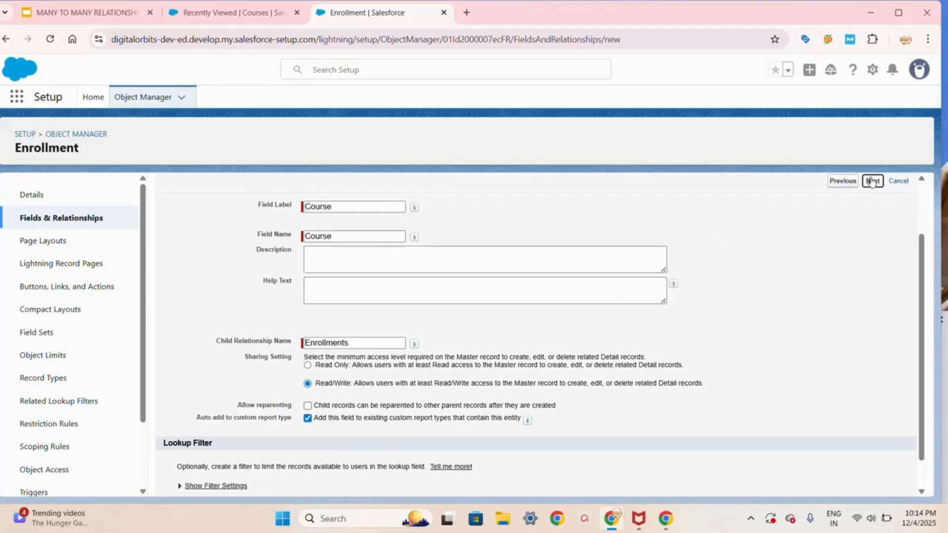
left_click(872, 256)
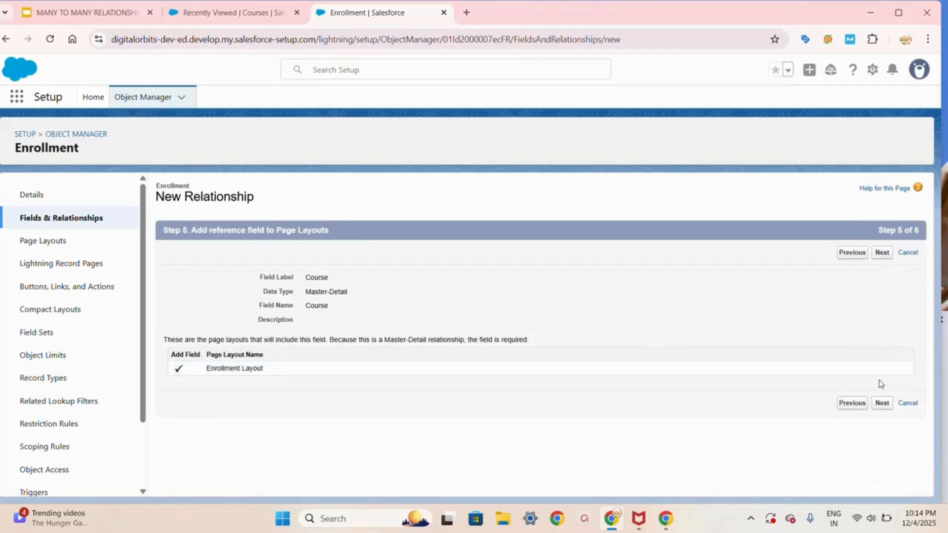
left_click(882, 404)
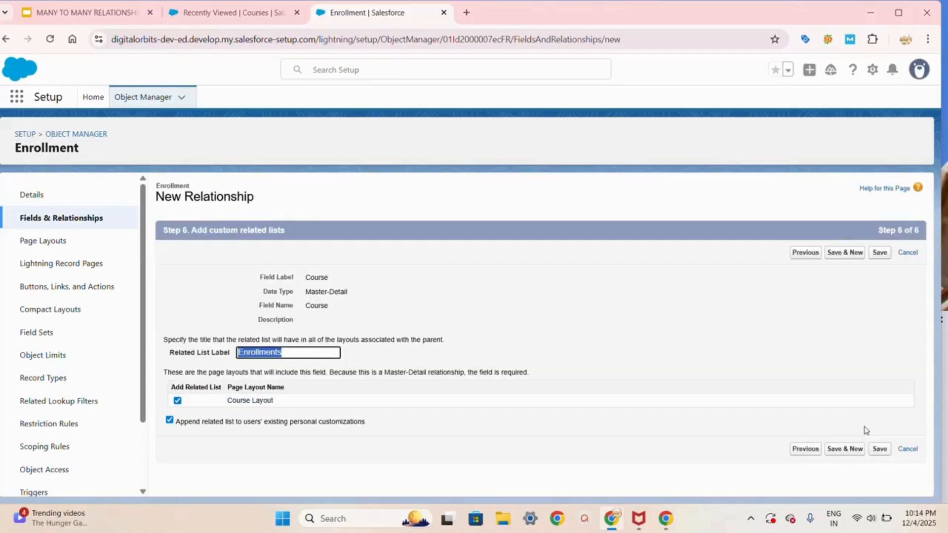
left_click(878, 452)
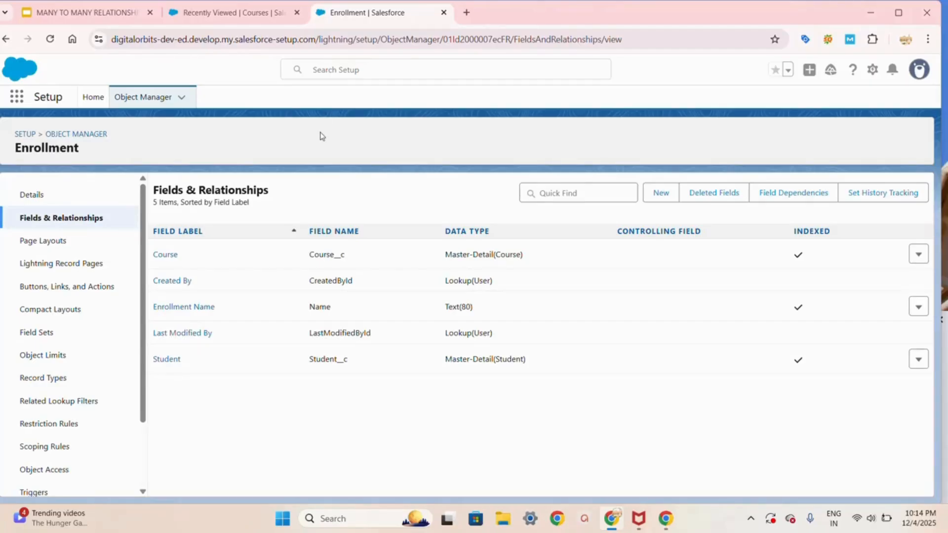
- Return to the Courses page of the digital orbits app, reload it, and show the existing Students records
left_click(232, 16)
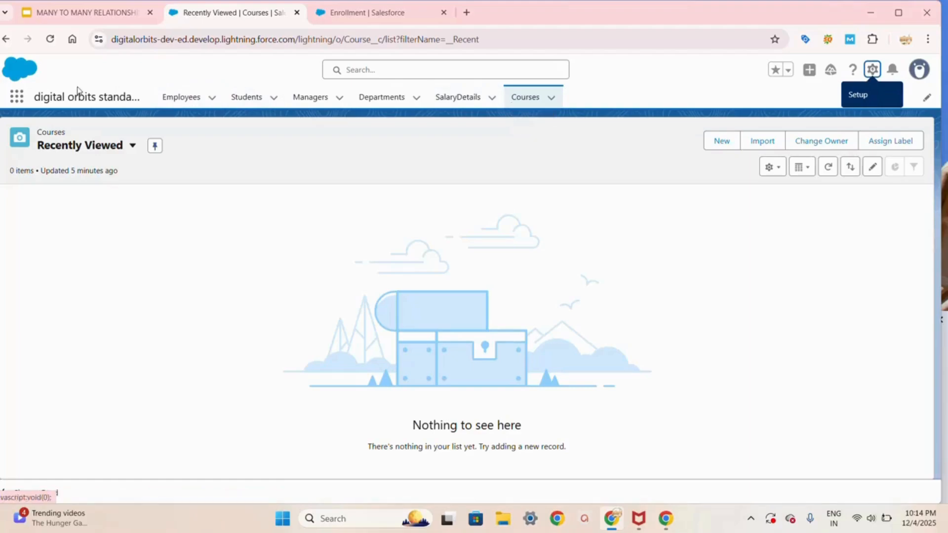
left_click(49, 43)
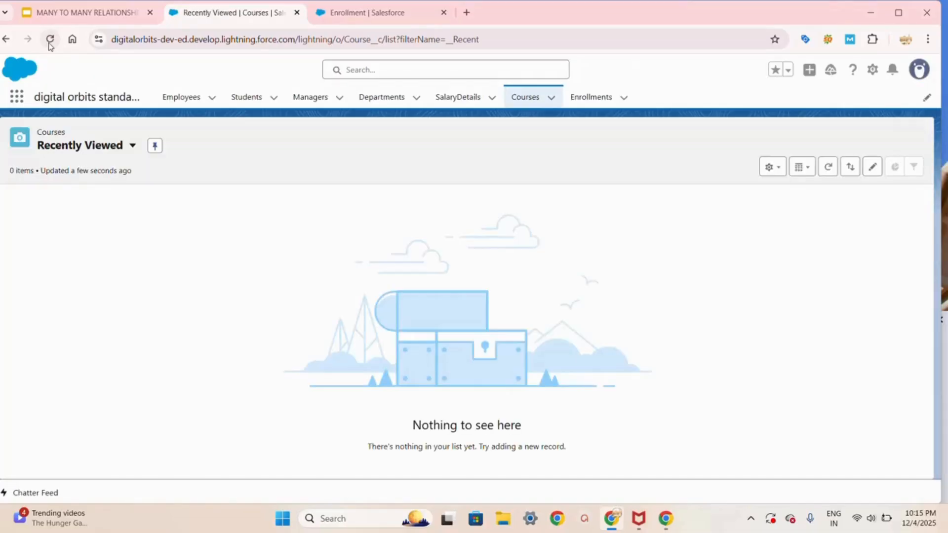
left_click(248, 98)
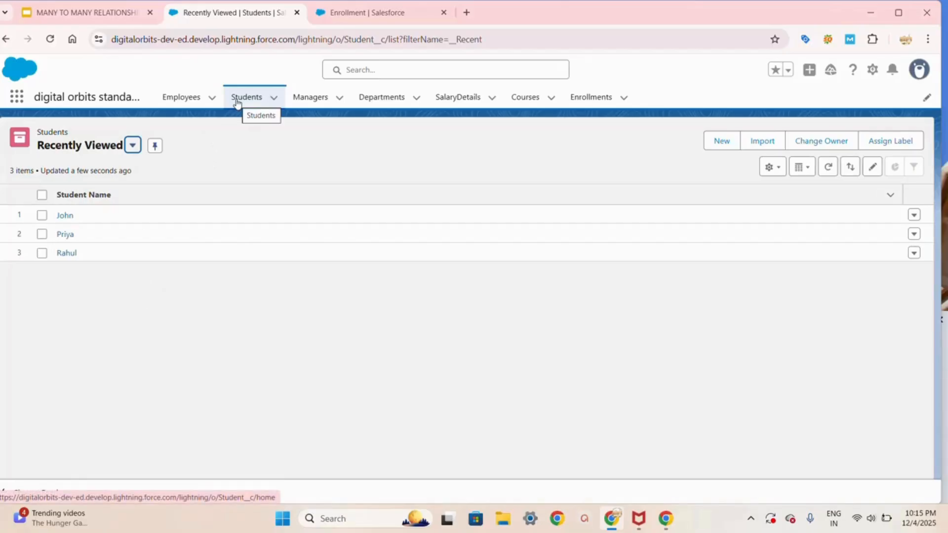
- Create a course record named Maths and save it, continuing with another new course
left_click(534, 102)
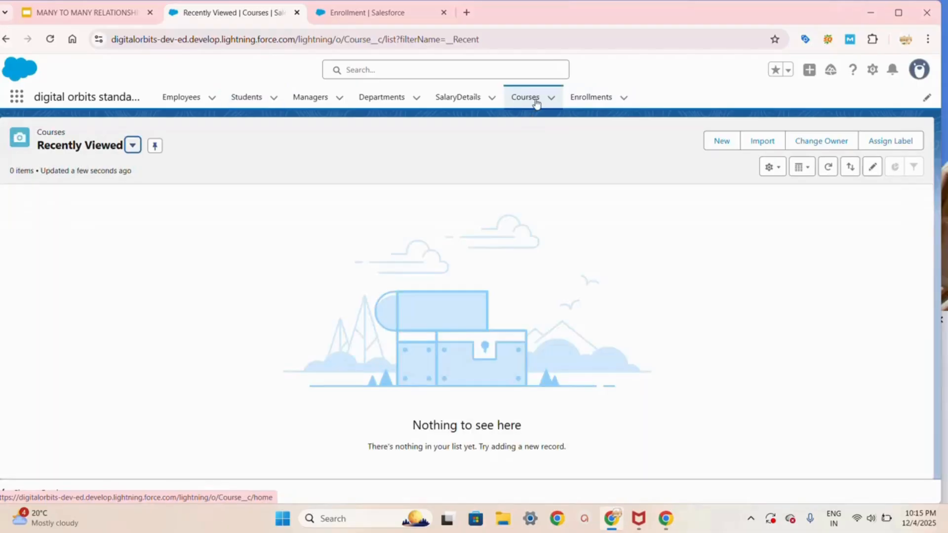
left_click(719, 144)
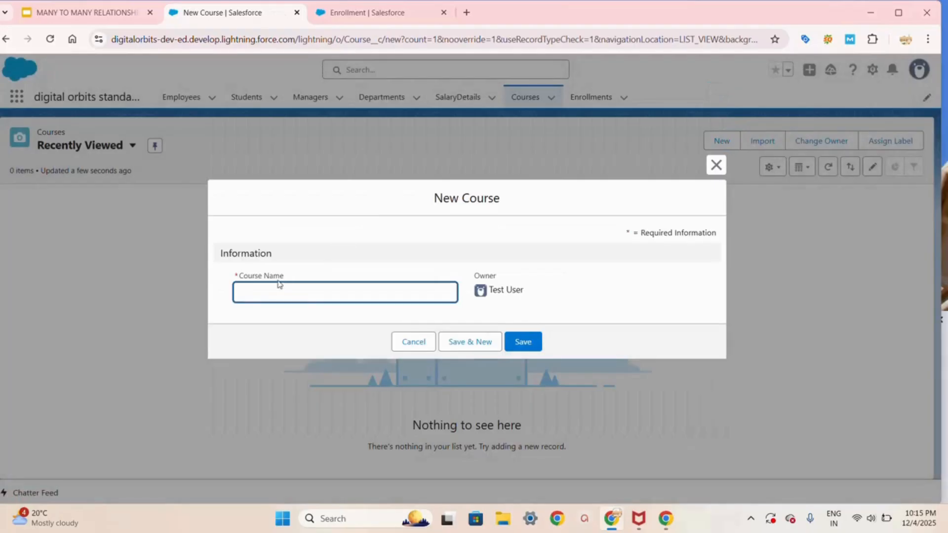
left_click(259, 291)
type("M")
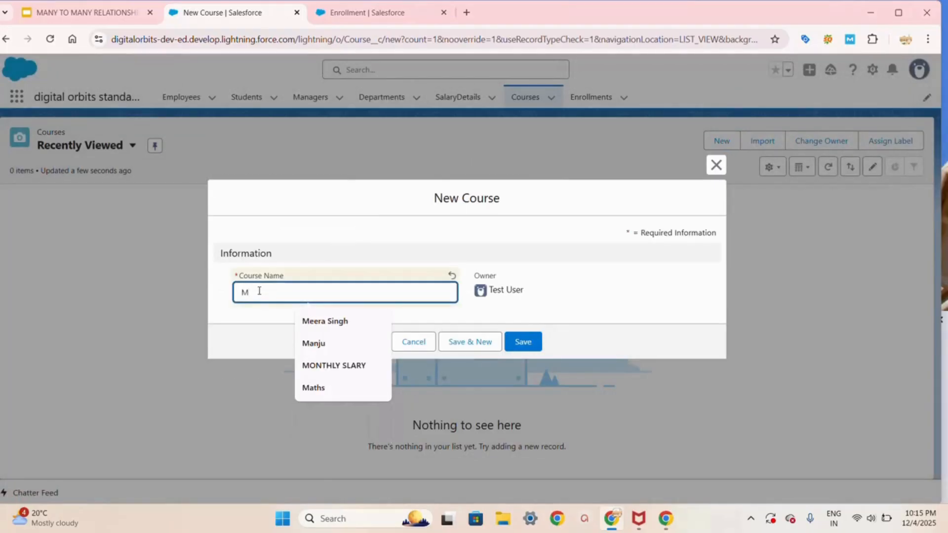
type("aths")
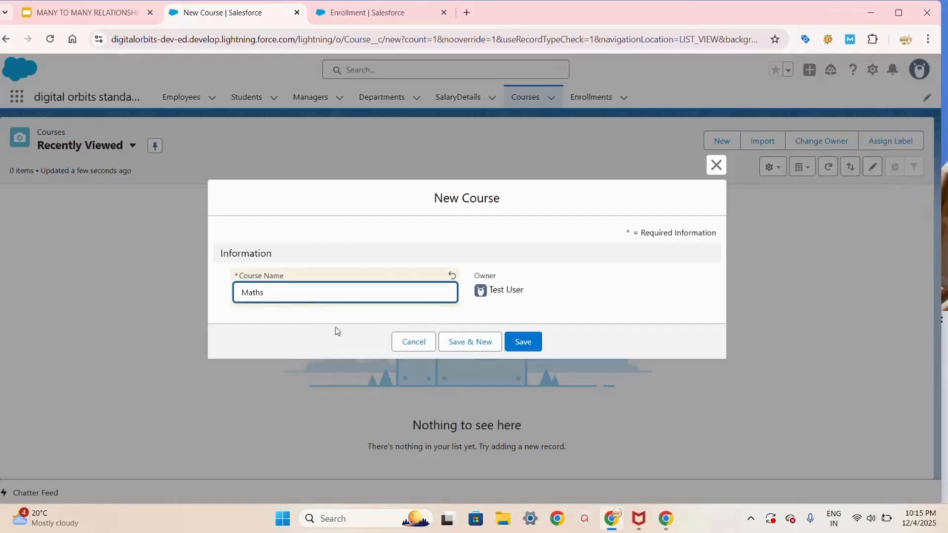
left_click(469, 342)
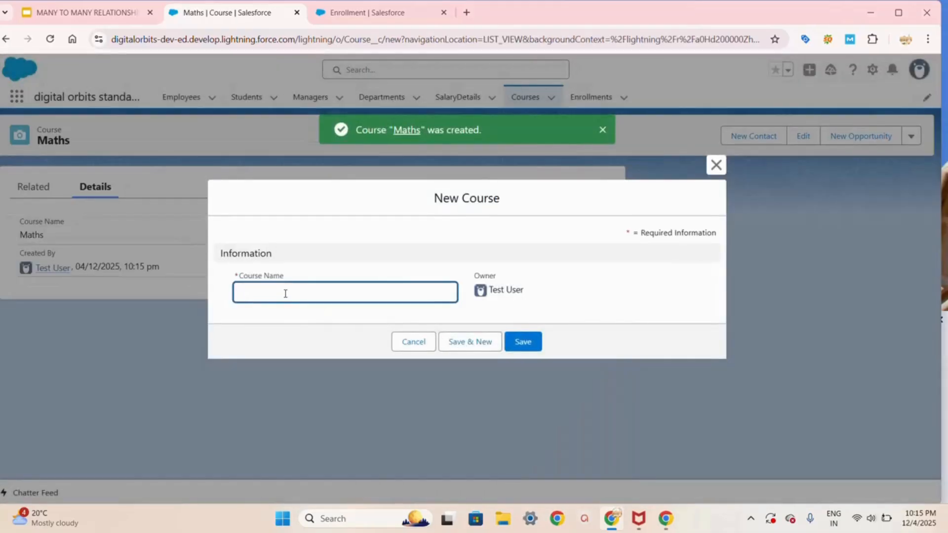
- Name the second course Science and save it, continuing with another new course
type("Science")
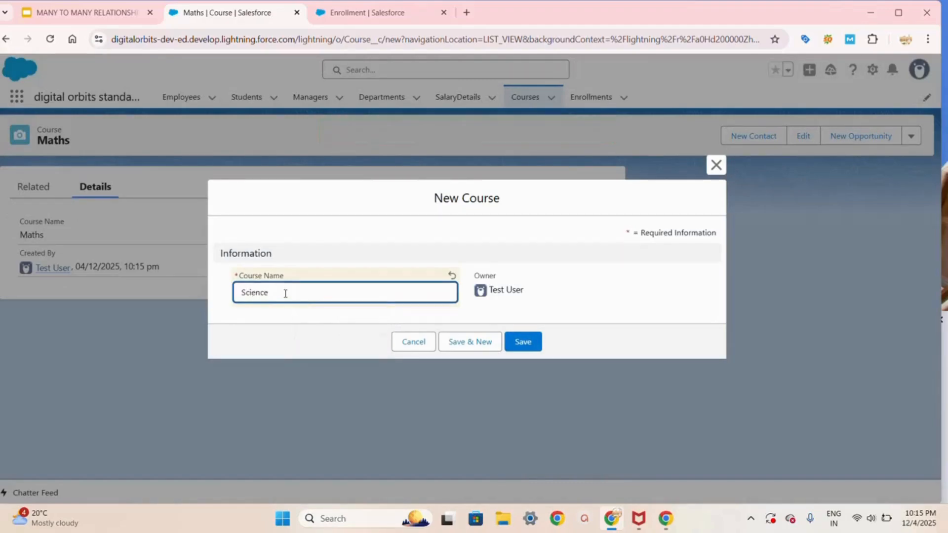
left_click(461, 340)
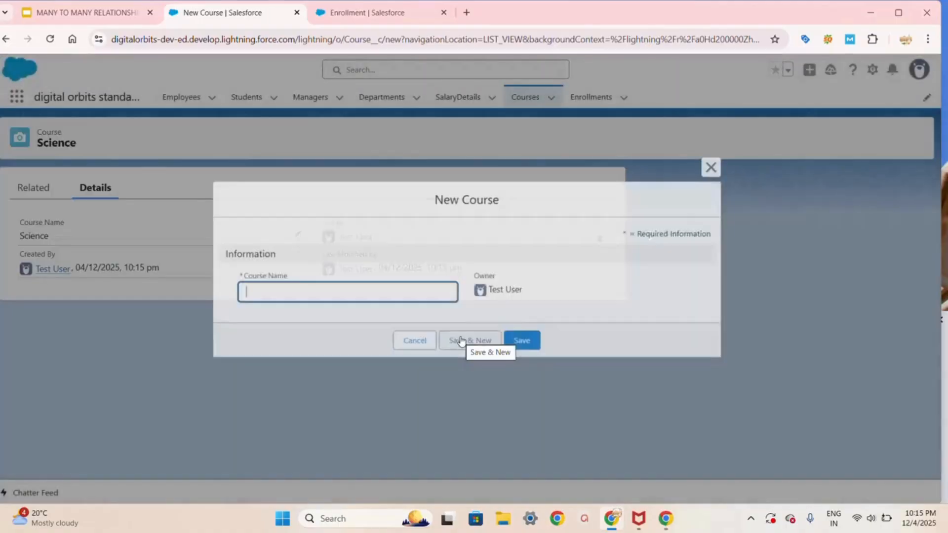
left_click(460, 342)
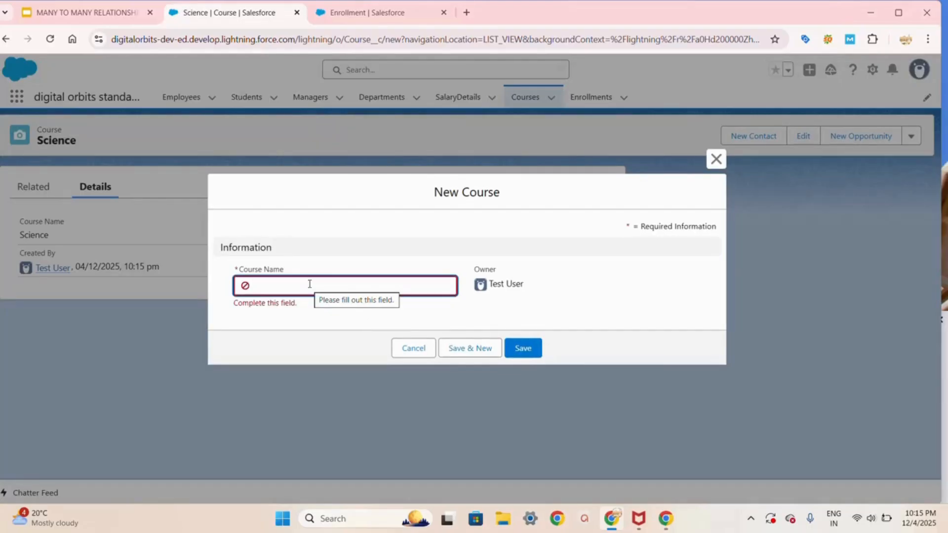
- Name the third course English, save it, and return to the list of courses
type("En")
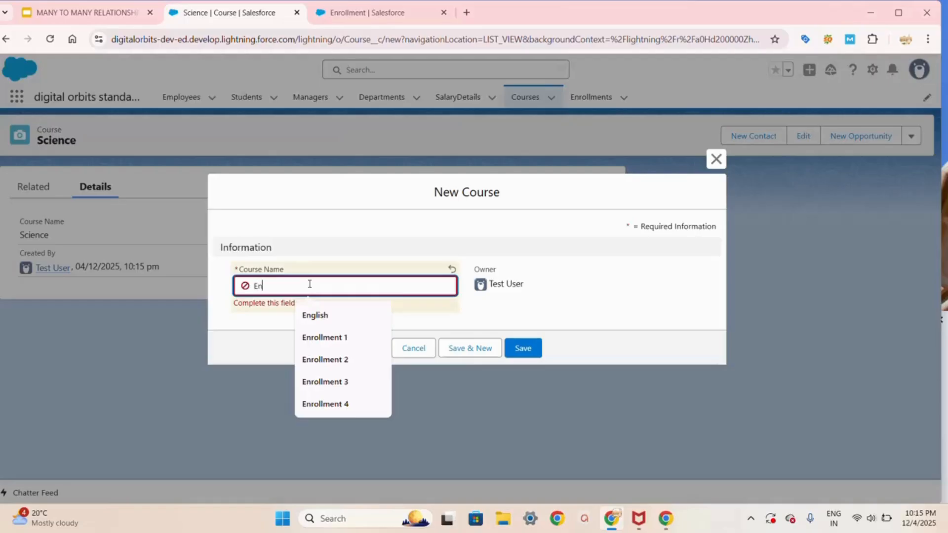
type("glish")
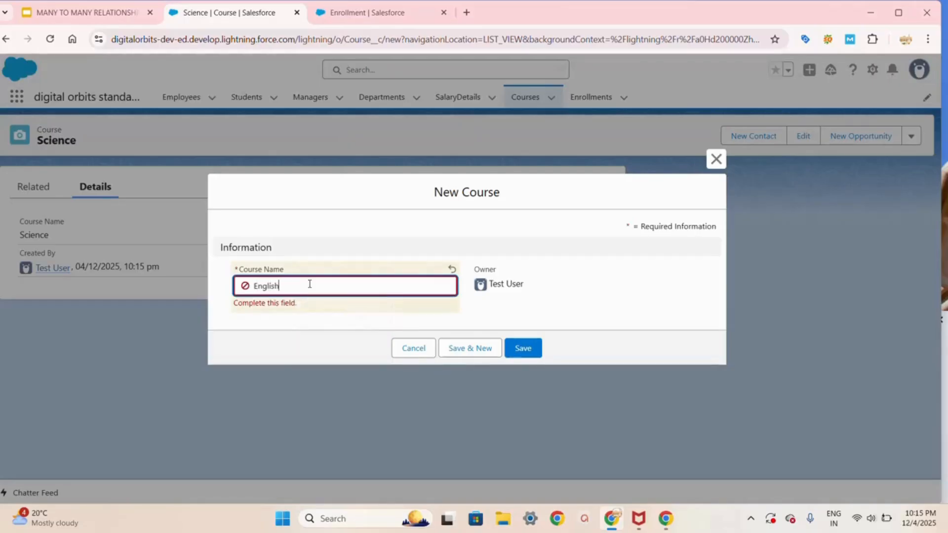
left_click(523, 349)
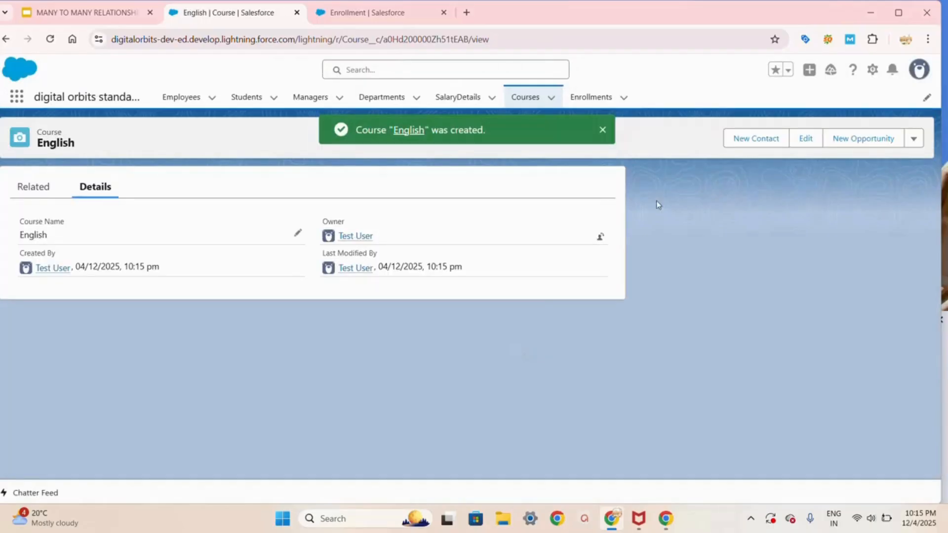
left_click(523, 100)
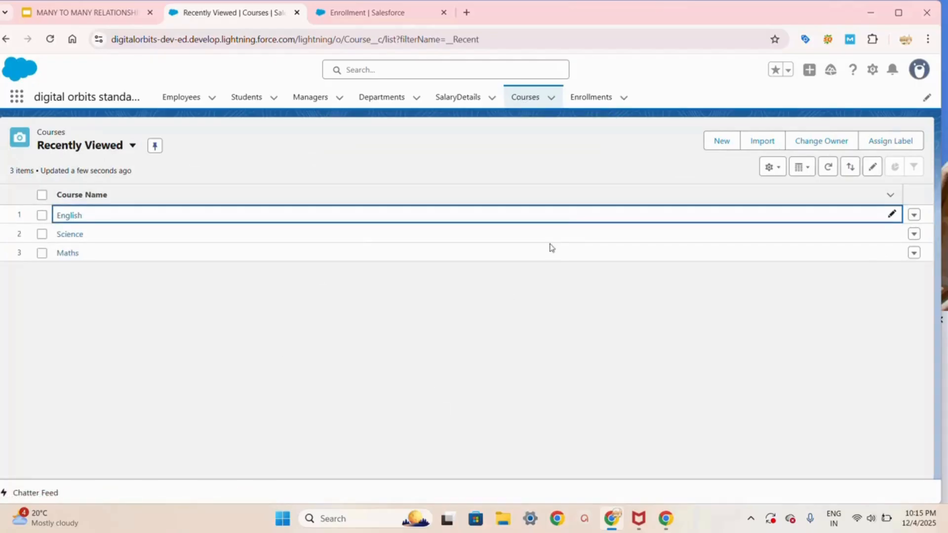
- Start a new enrollment record in the Enrollments list and name it Enrollment 1
left_click(591, 99)
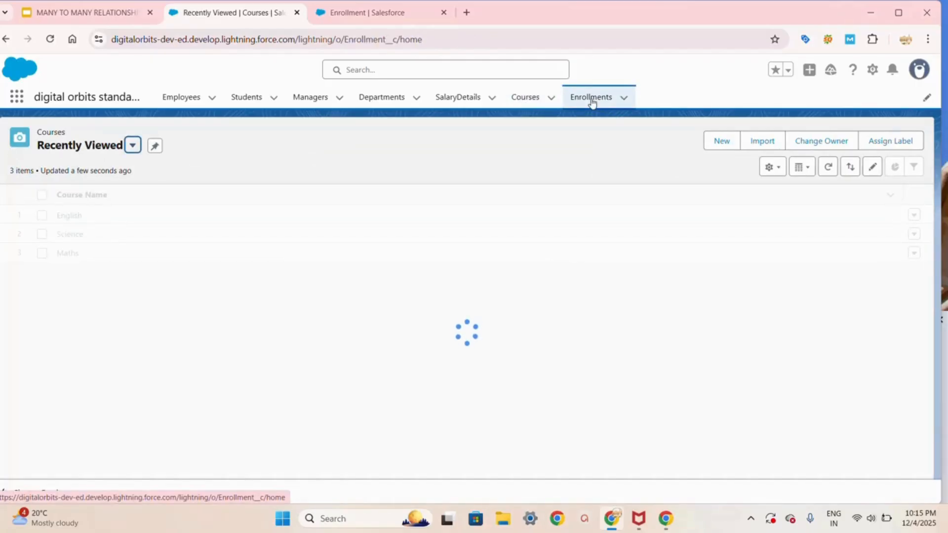
left_click(721, 143)
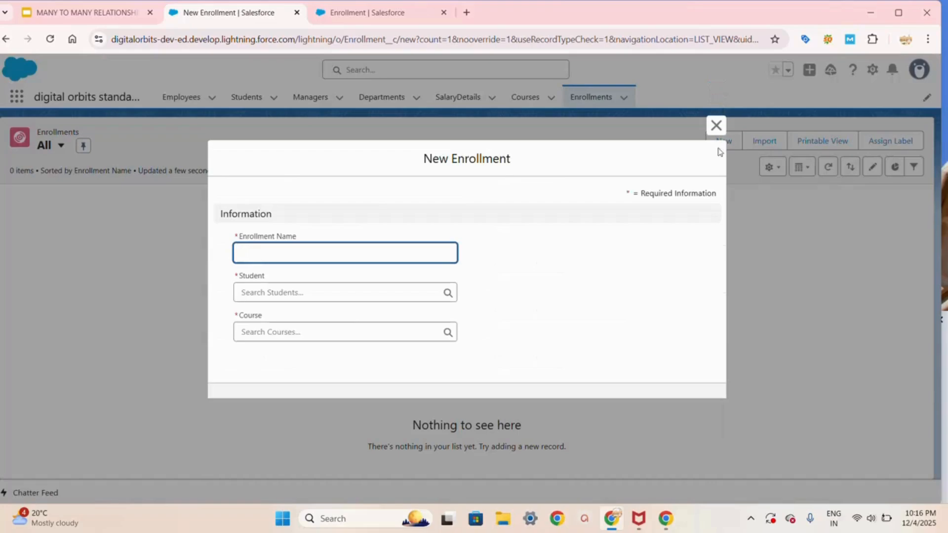
left_click(298, 257)
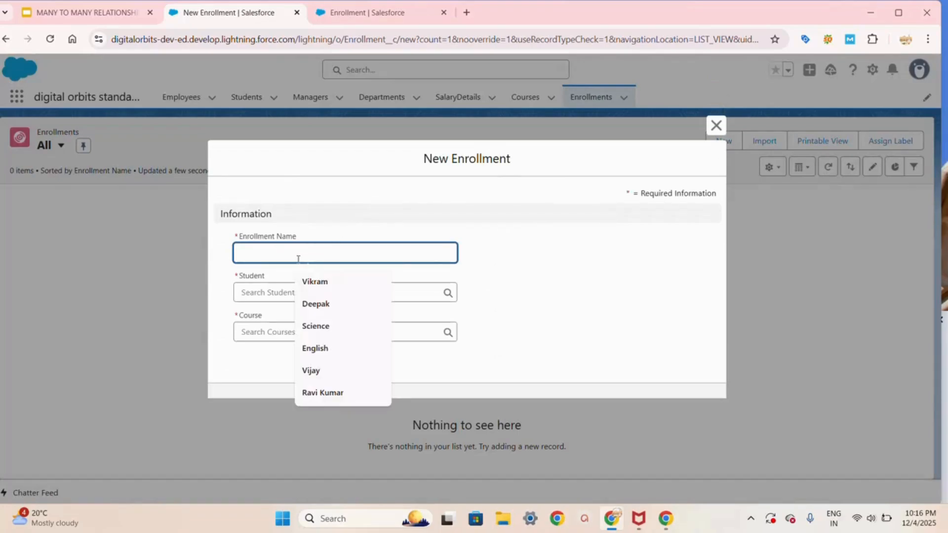
type("En")
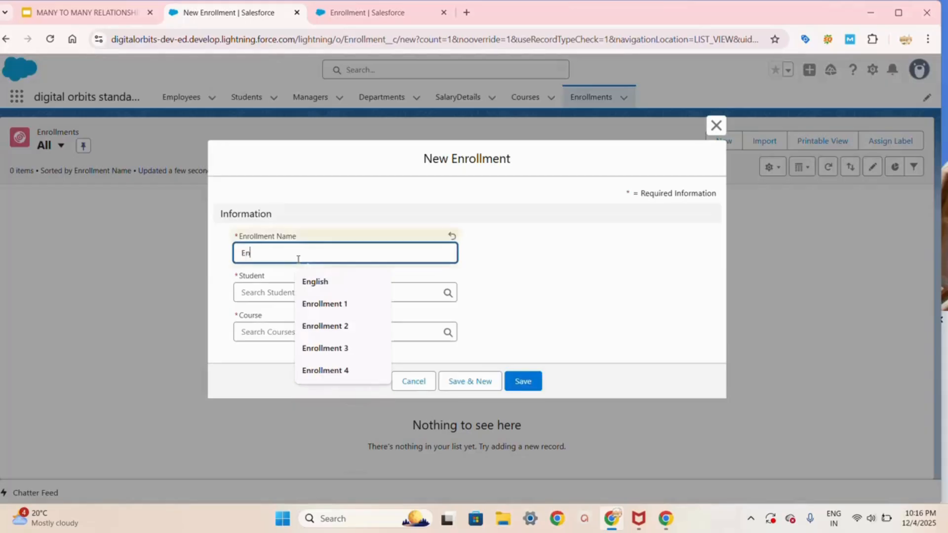
type("tollment 1")
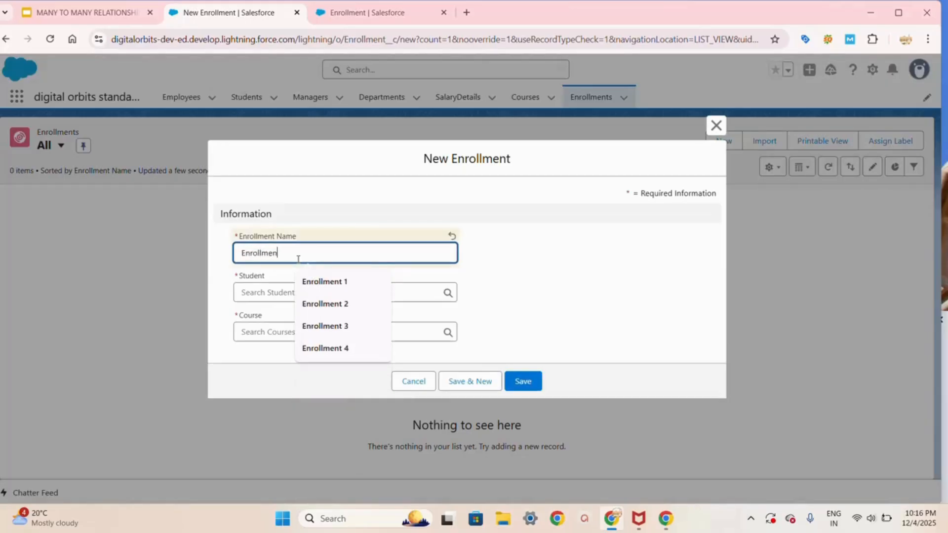
left_click(334, 286)
left_click(307, 291)
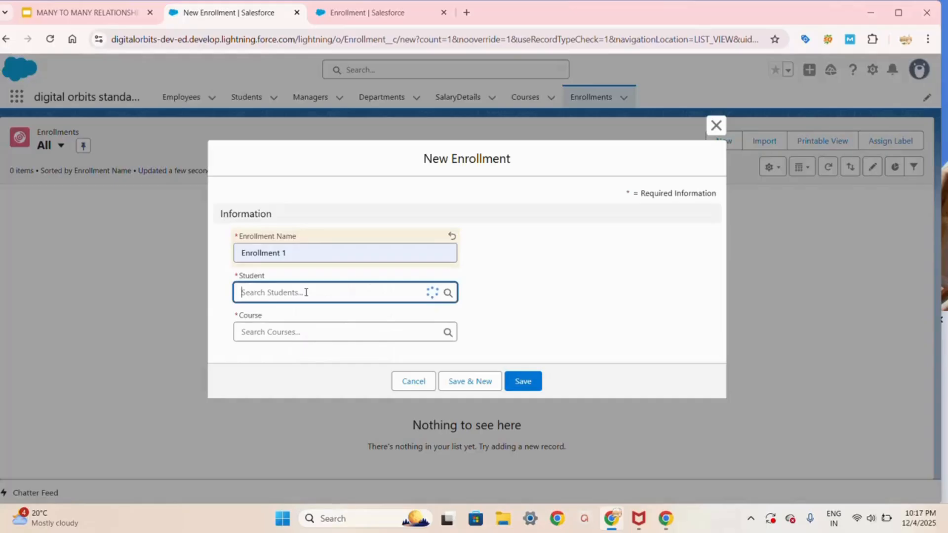
- Check the Course and Student master-detail fields of the Enrollment object in Setup, and return to the new enrollment form
left_click(360, 13)
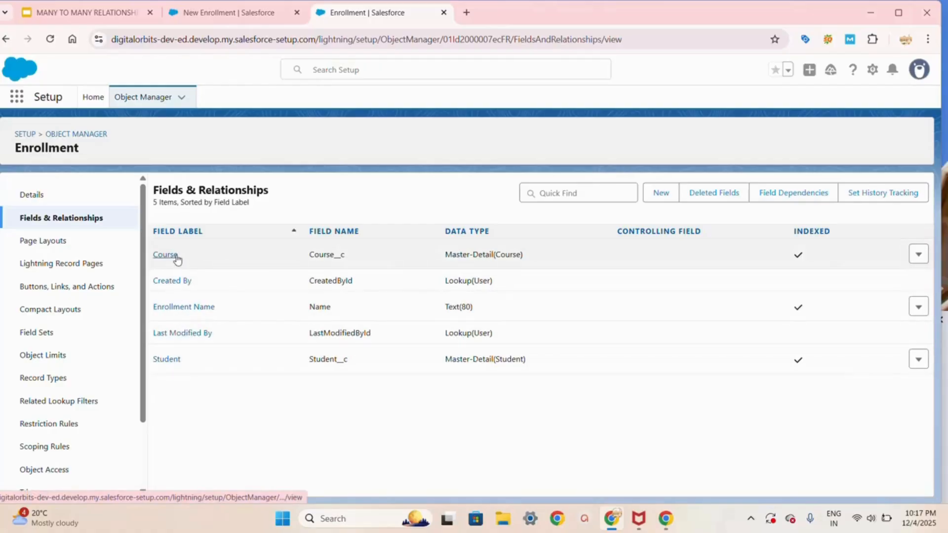
left_click(236, 14)
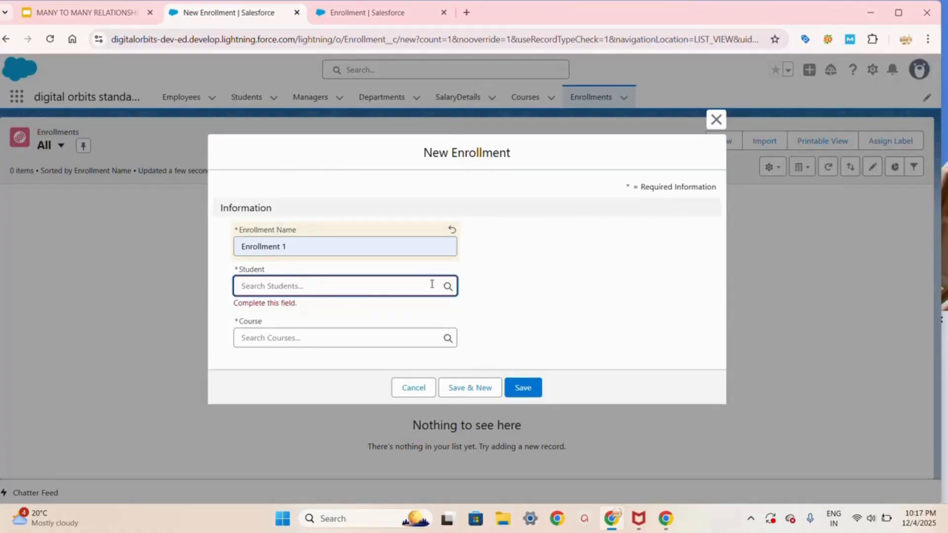
- Link Enrollment 1 to the recent student whose name begins with R and the Maths course, saving and continuing with another enrollment
left_click(448, 286)
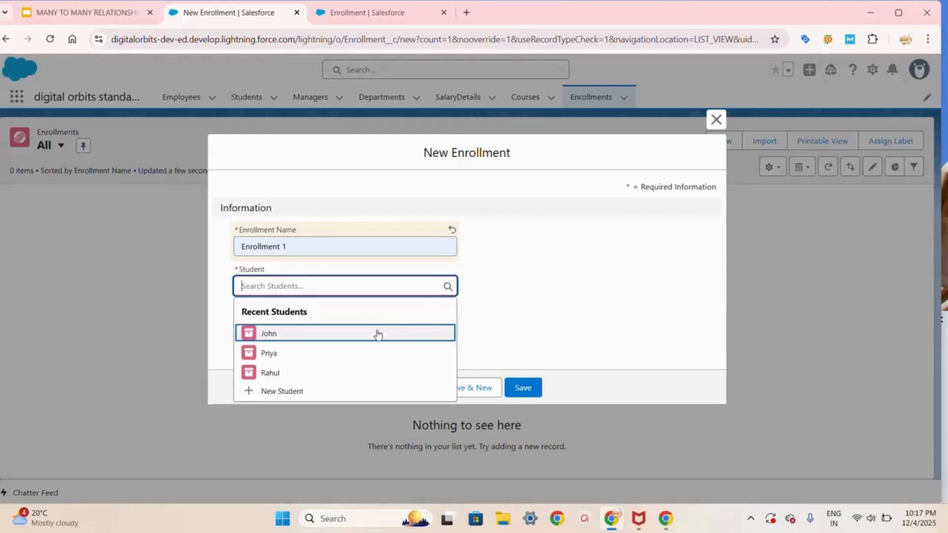
left_click(288, 374)
left_click(322, 330)
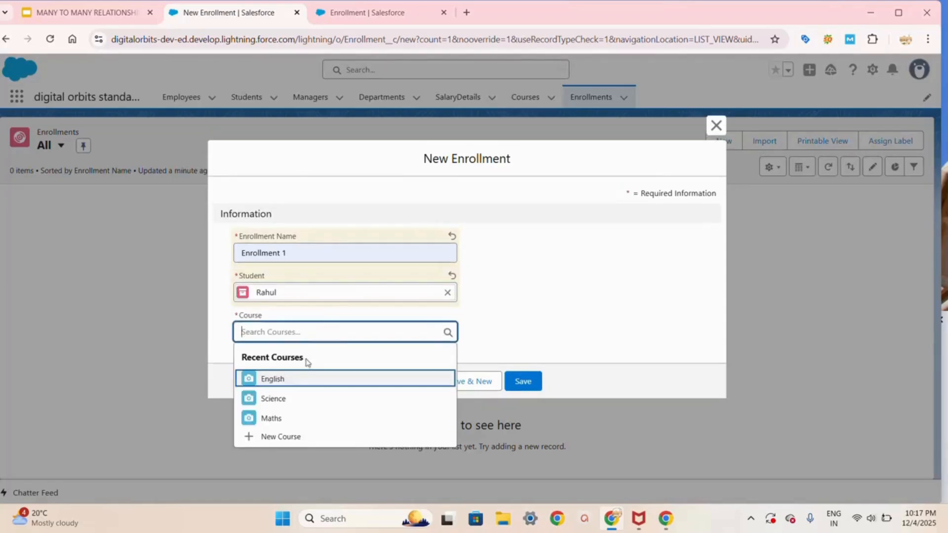
left_click(271, 419)
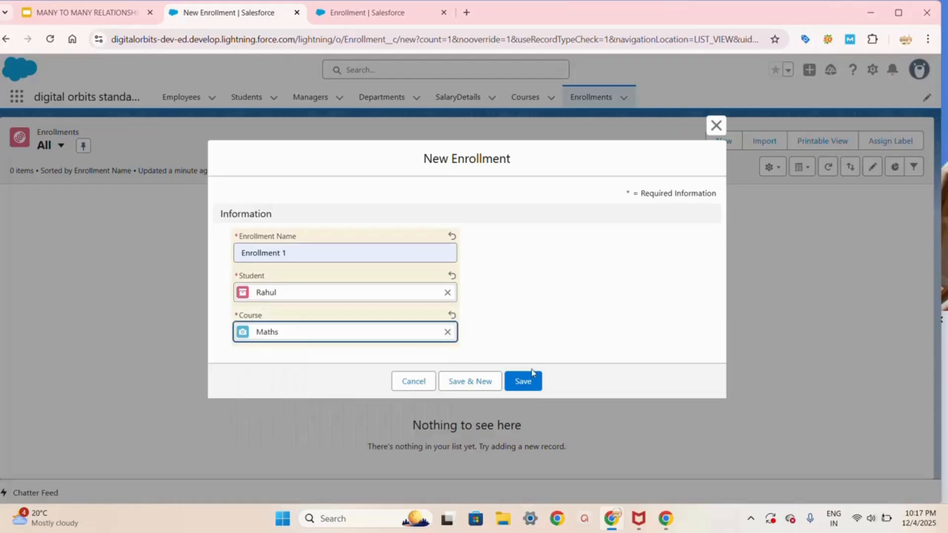
left_click(474, 384)
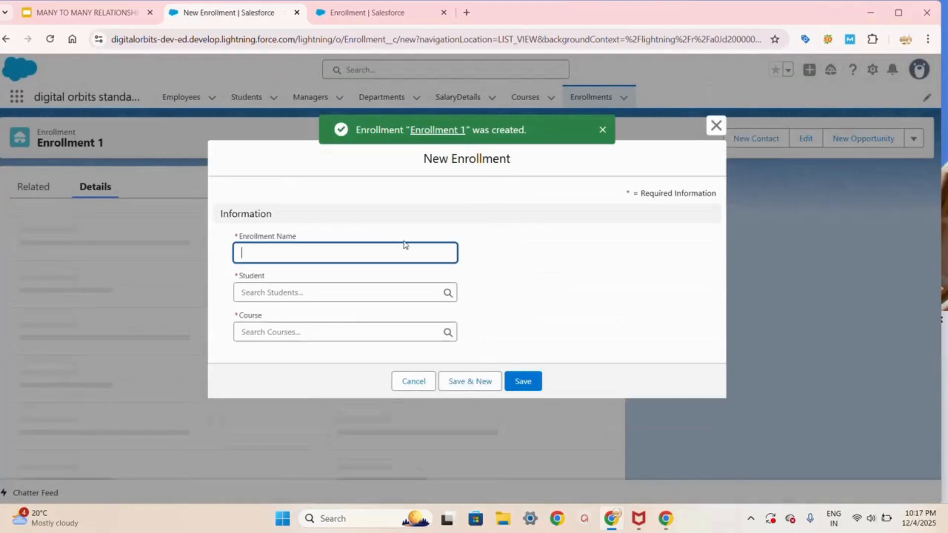
- Create Enrollment 2 for the student whose name begins with R with the Science course, saving and continuing with another enrollment
left_click(327, 249)
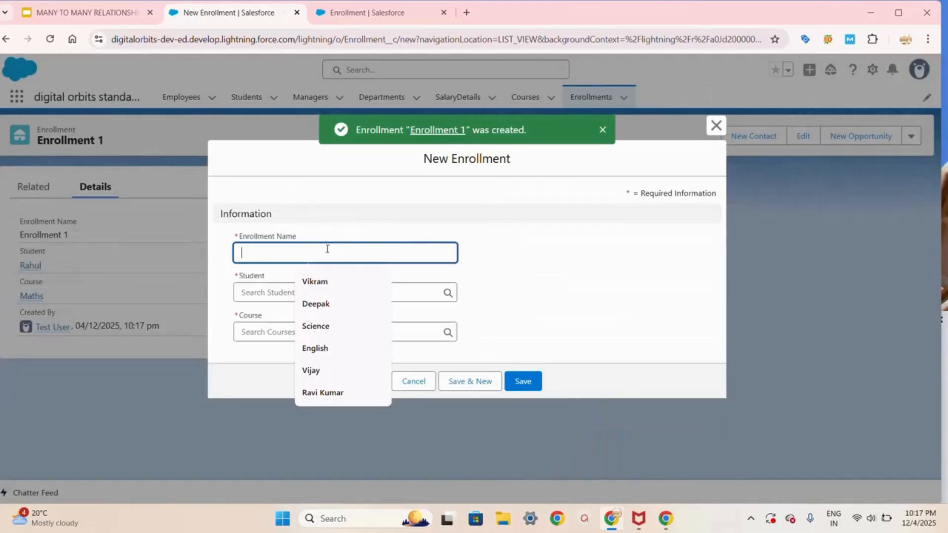
type("Enrollment 2")
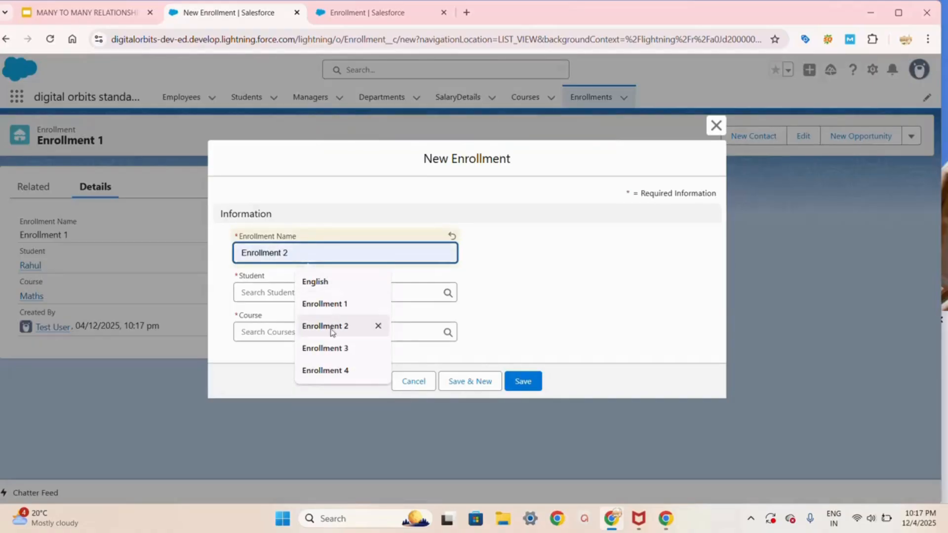
left_click(329, 327)
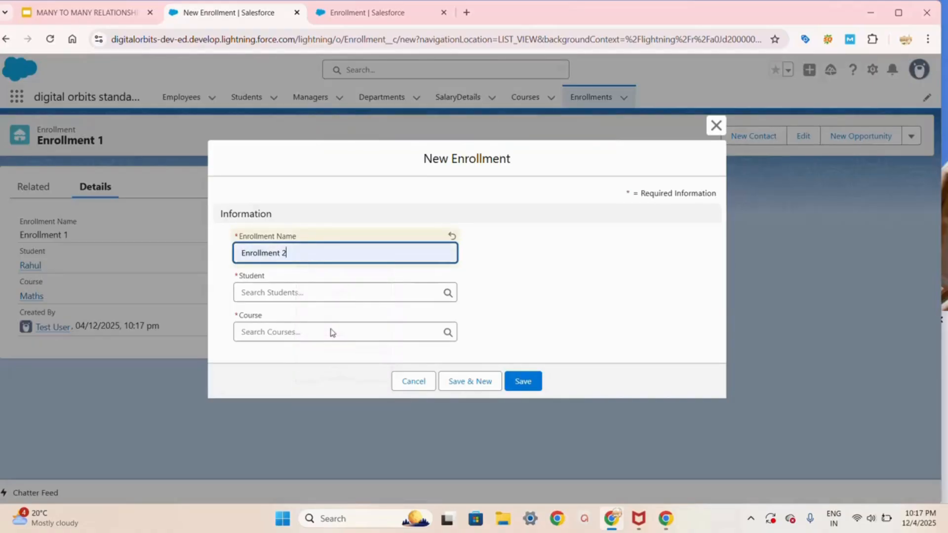
left_click(296, 295)
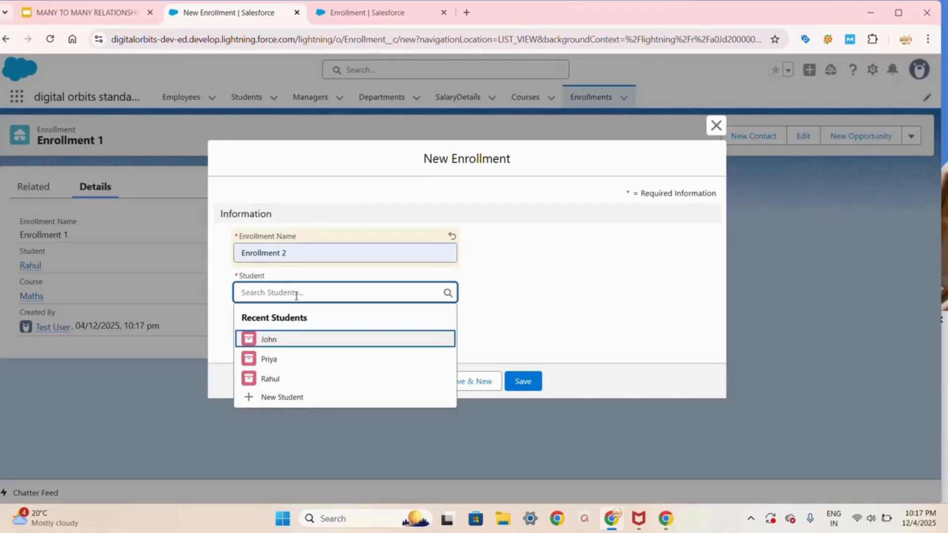
left_click(278, 376)
left_click(283, 330)
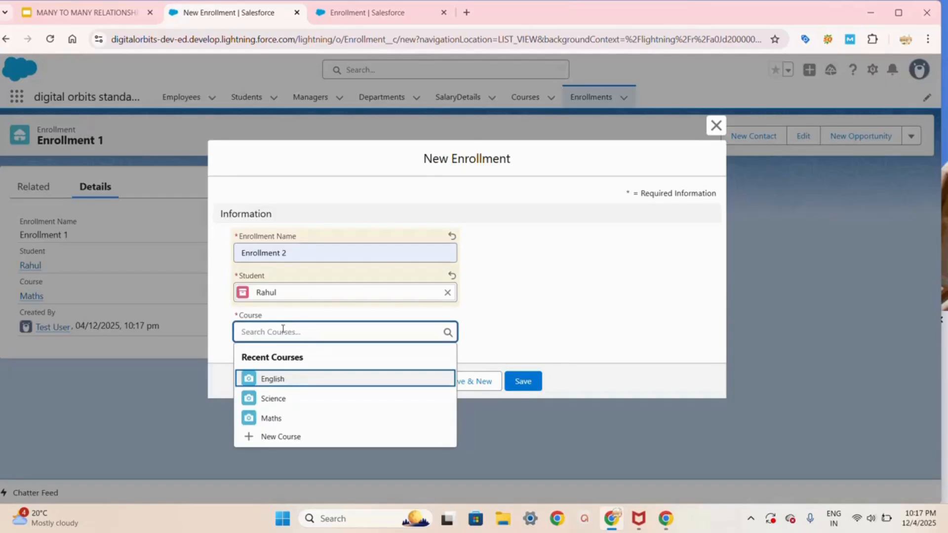
left_click(264, 400)
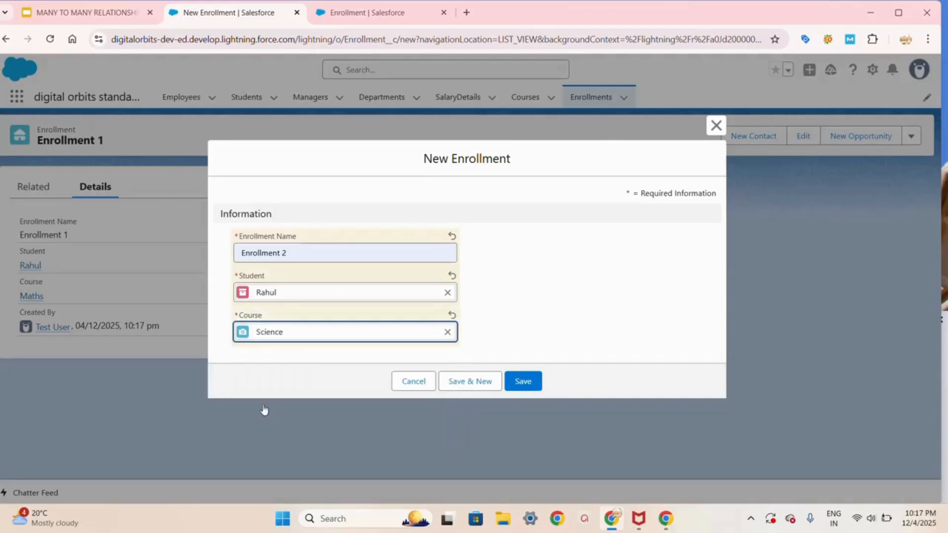
left_click(483, 385)
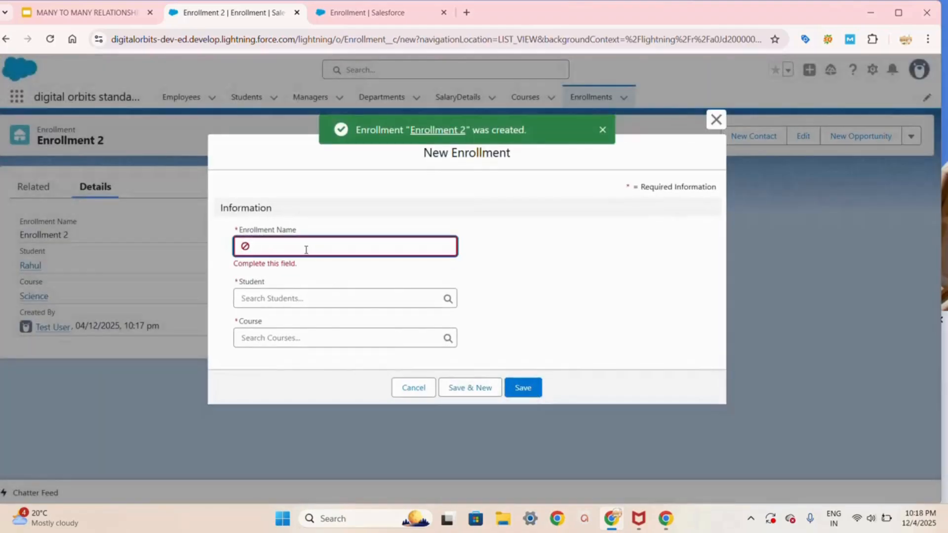
- Create Enrollment 3 for the student whose name begins with P with the Maths course, saving and continuing with another enrollment
left_click(306, 249)
type("Enrollment 3")
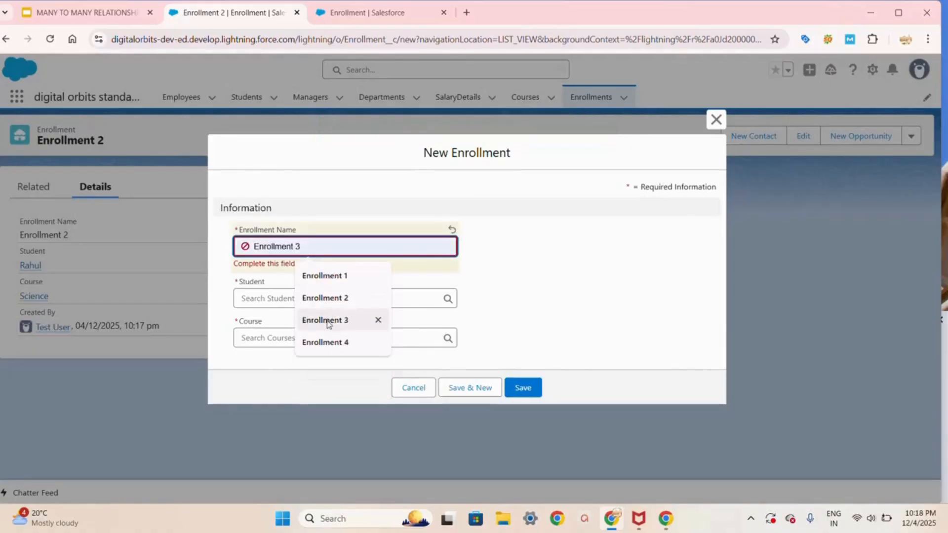
left_click(327, 320)
left_click(300, 296)
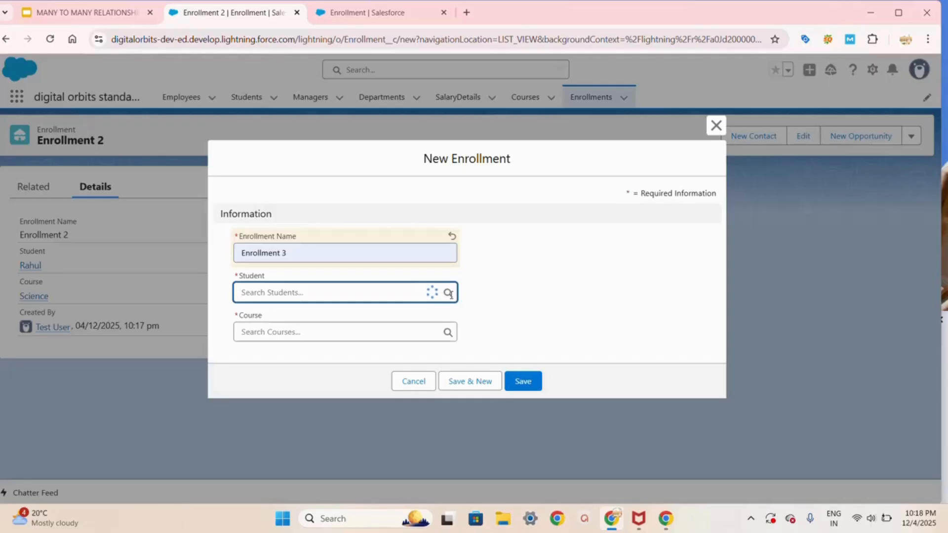
type("P")
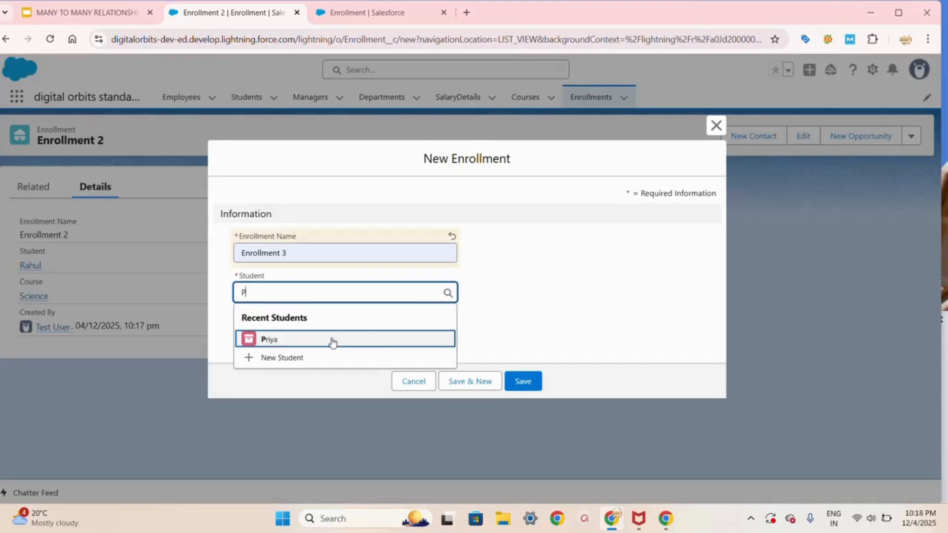
left_click(328, 339)
left_click(333, 341)
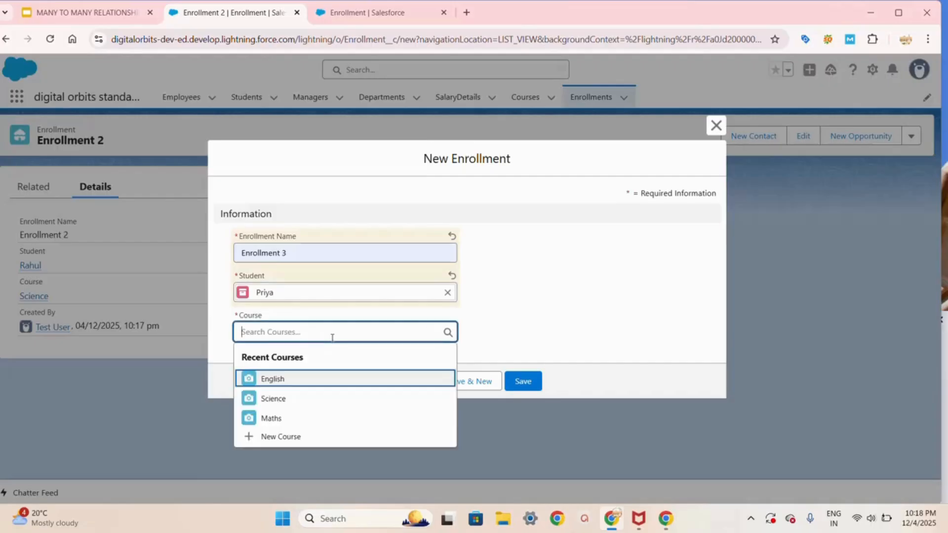
left_click(278, 419)
left_click(489, 383)
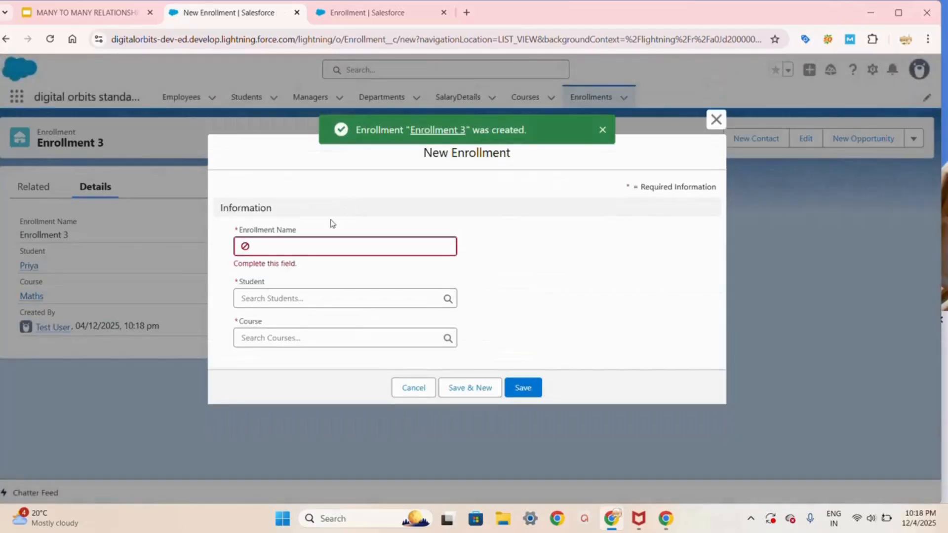
- Name the fourth enrollment record Enrollment 4
left_click(265, 248)
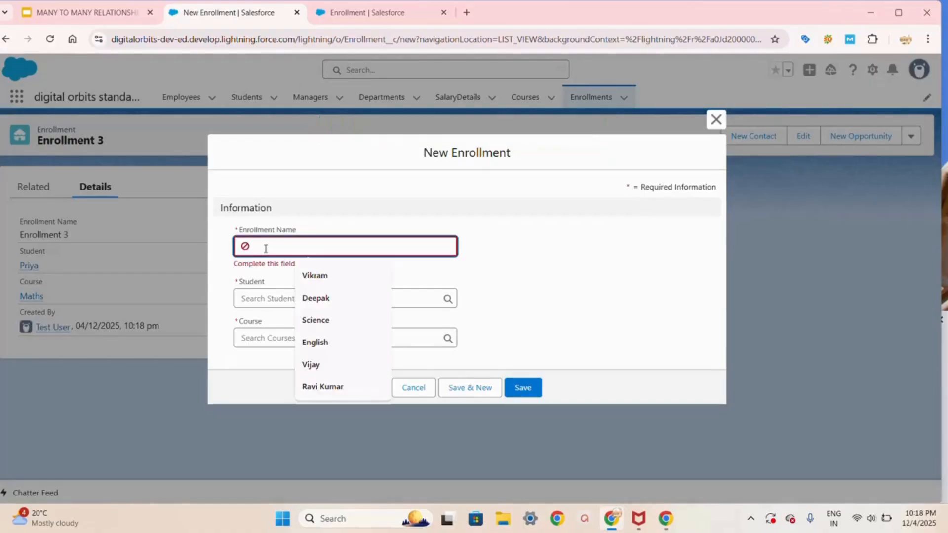
type("Enrol")
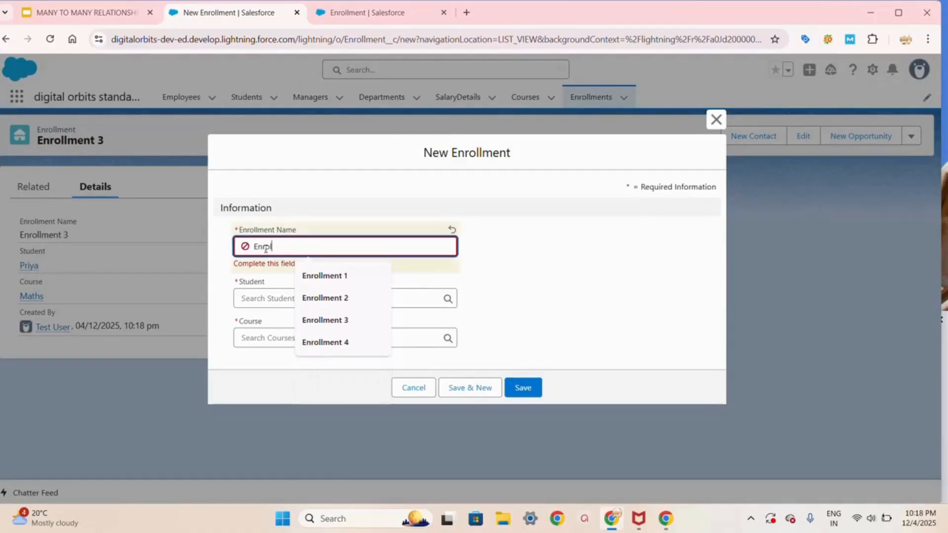
type("lment 4")
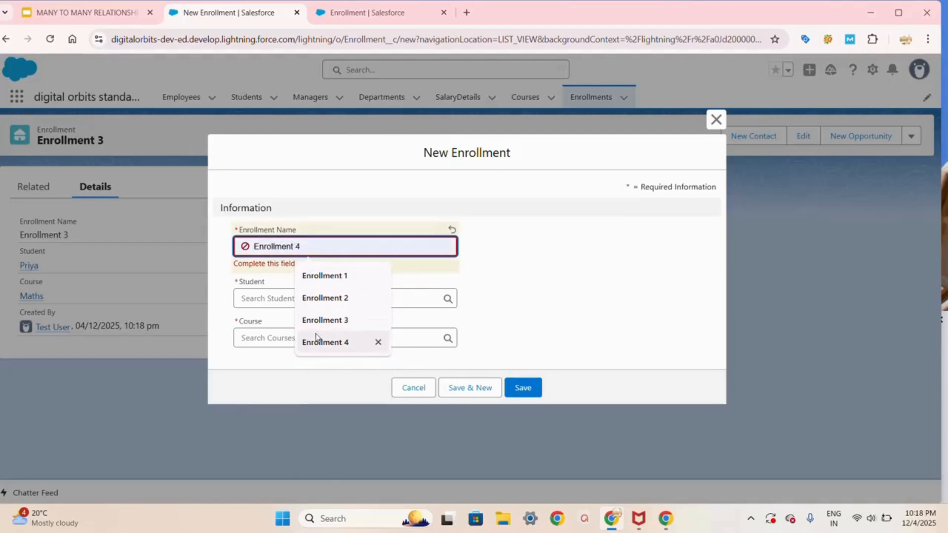
left_click(321, 341)
- Assign the student whose name begins with J and the English course to Enrollment 4, and save the record
left_click(291, 298)
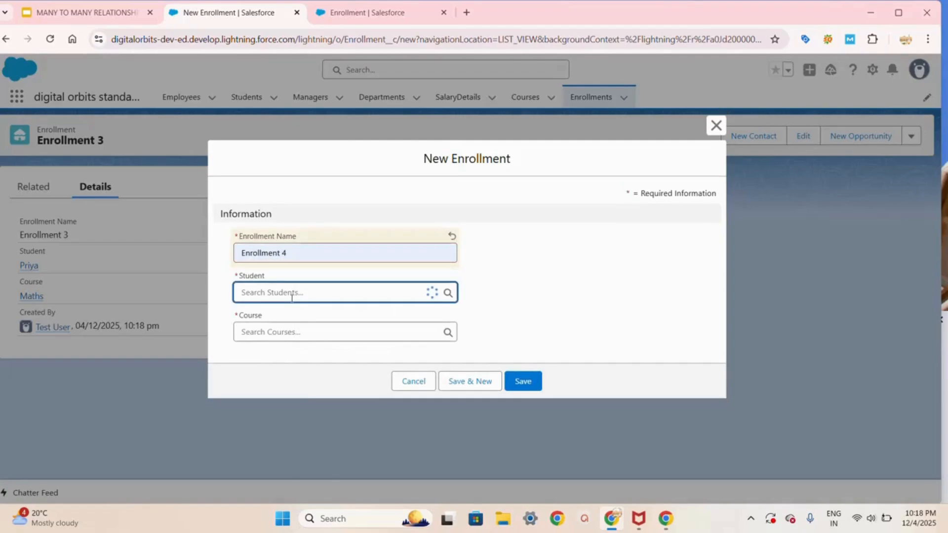
type("joh")
key("BackSpace")
key("BackSpace")
key("BackSpace")
type("Jo")
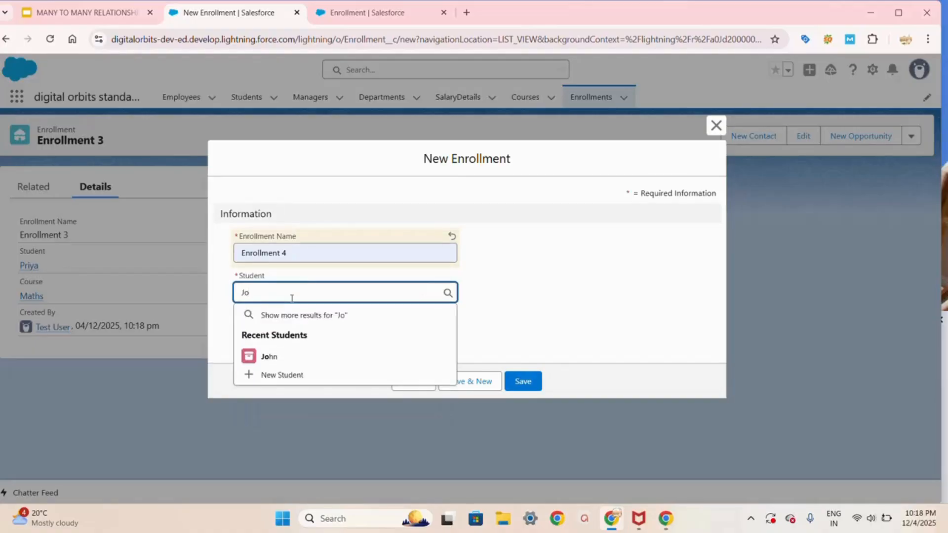
left_click(265, 363)
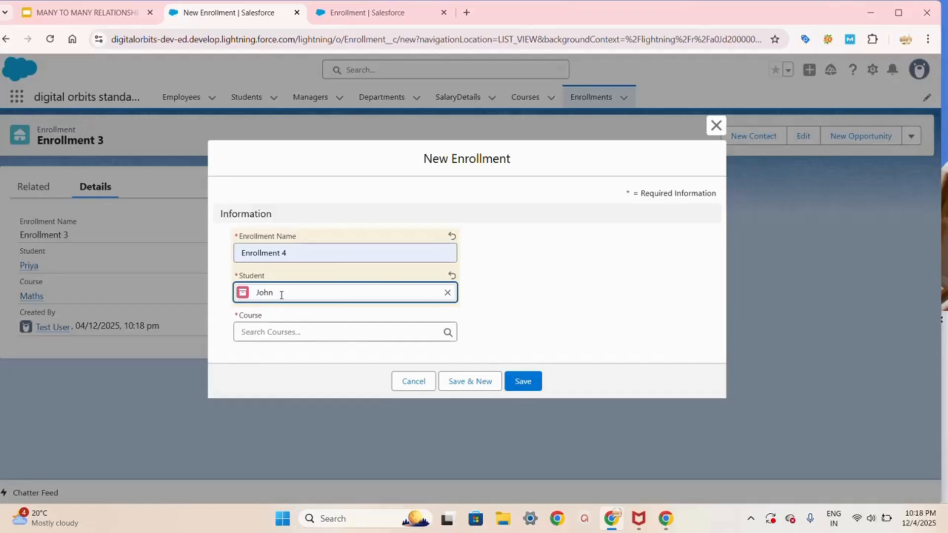
left_click(277, 331)
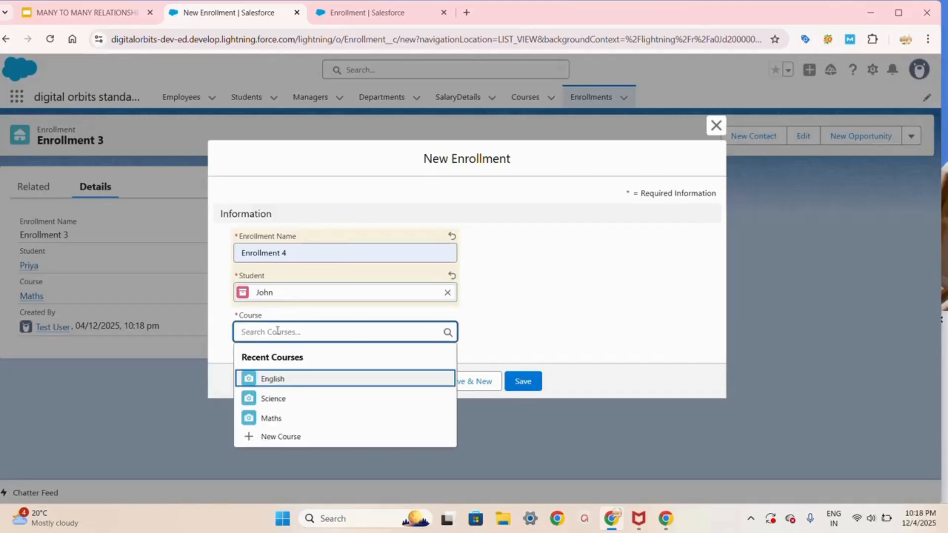
left_click(271, 386)
left_click(522, 384)
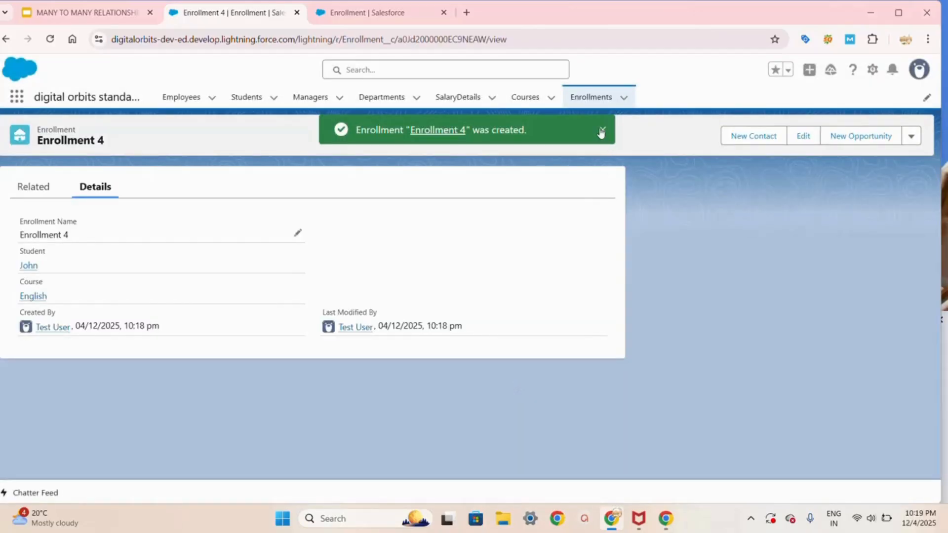
- Add the Course and Student fields as visible columns in the All list view of Enrollments, and save the selection
left_click(586, 98)
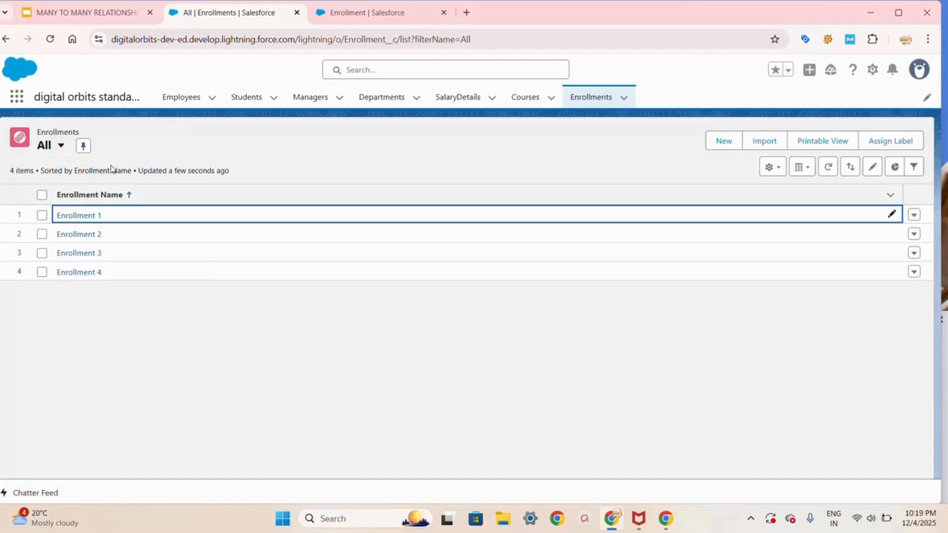
left_click(784, 168)
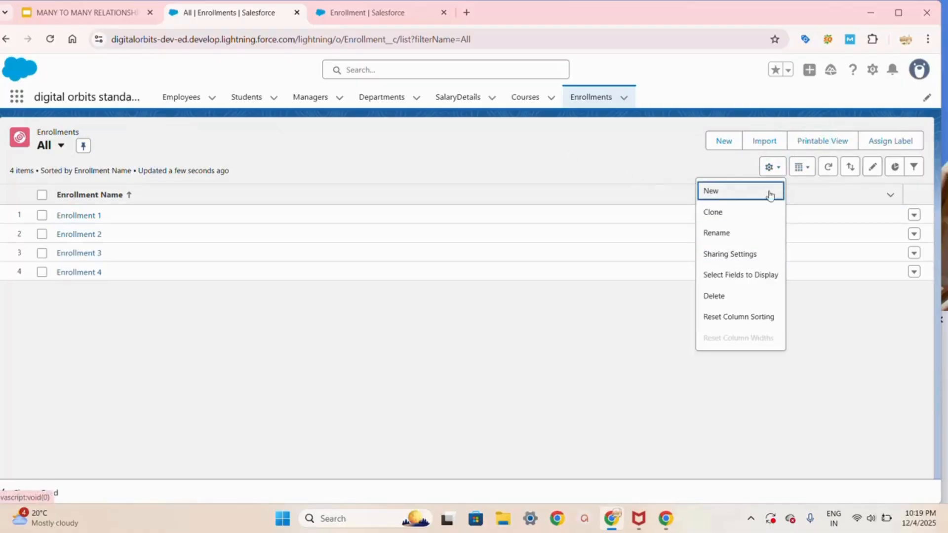
left_click(739, 278)
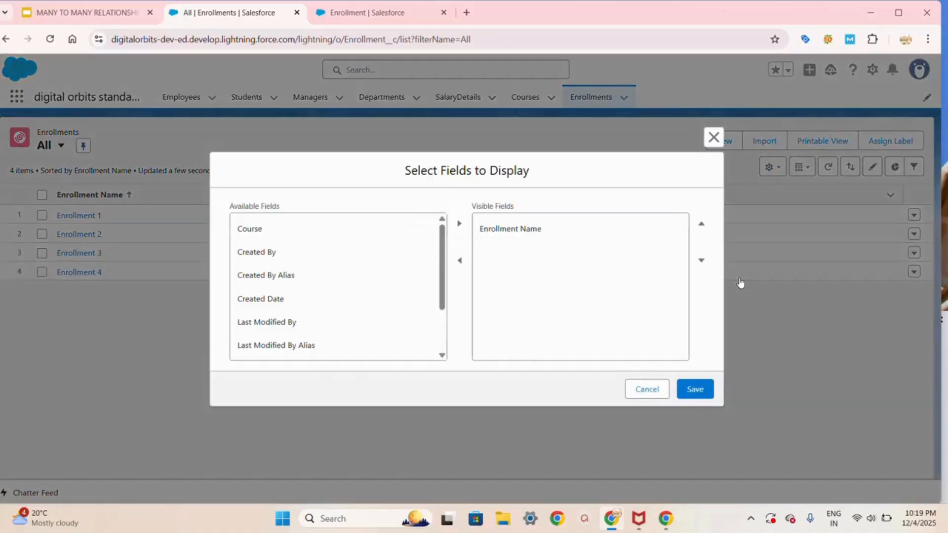
left_click(261, 230)
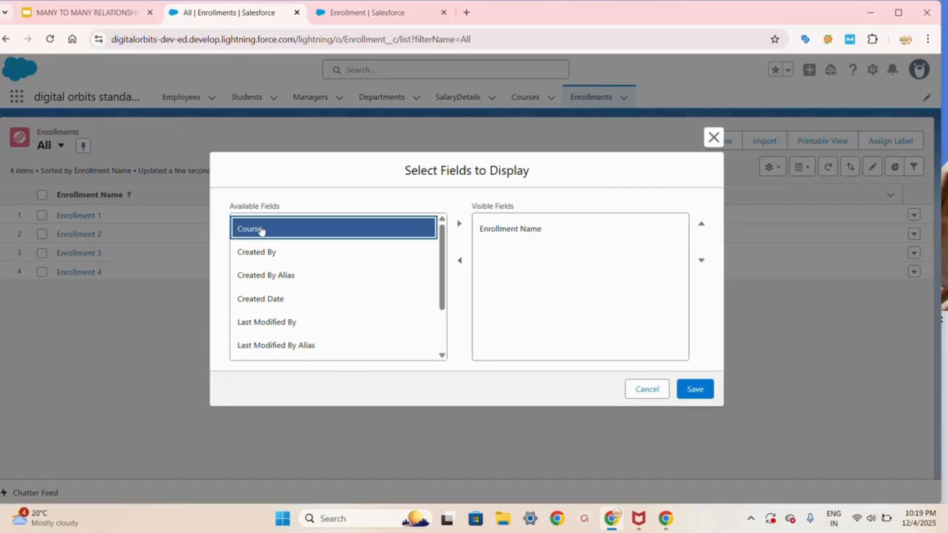
left_click(459, 225)
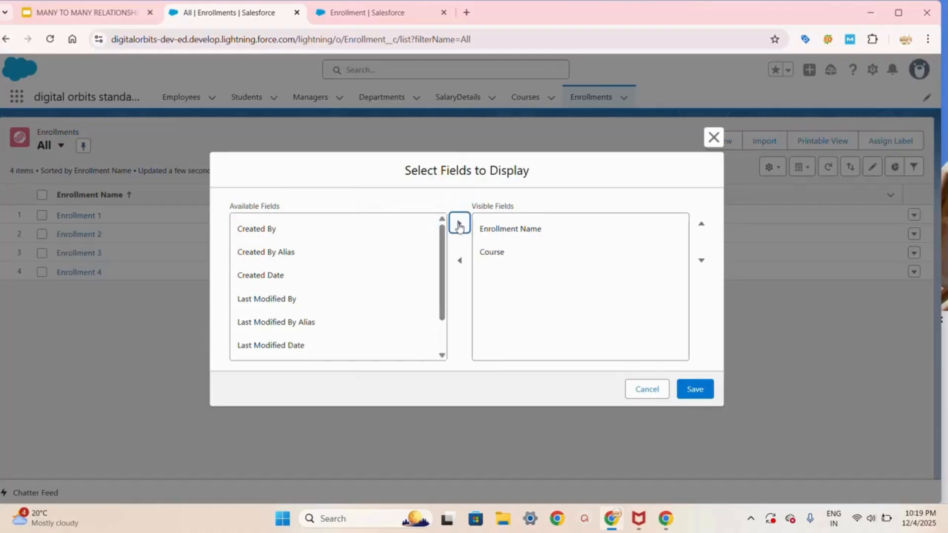
scroll(323, 313, "down", 2)
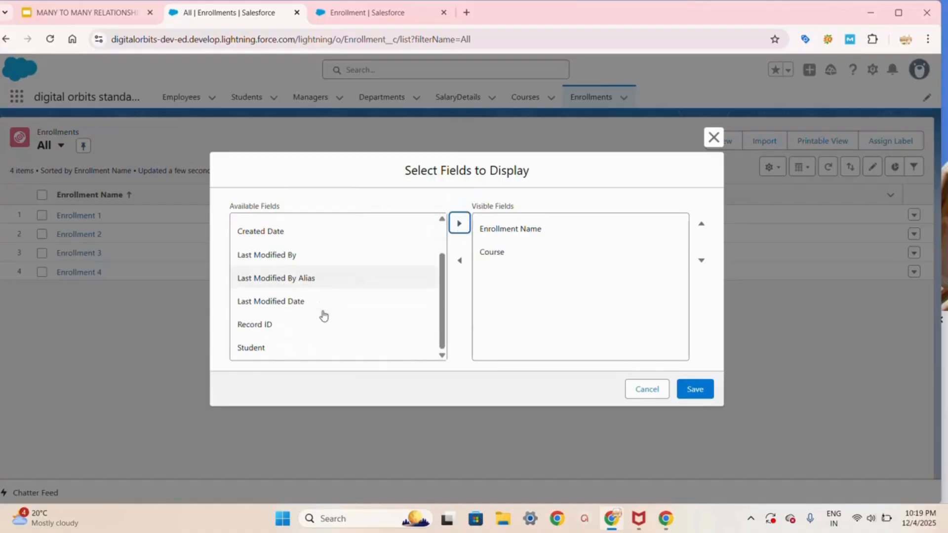
left_click(253, 350)
left_click(459, 224)
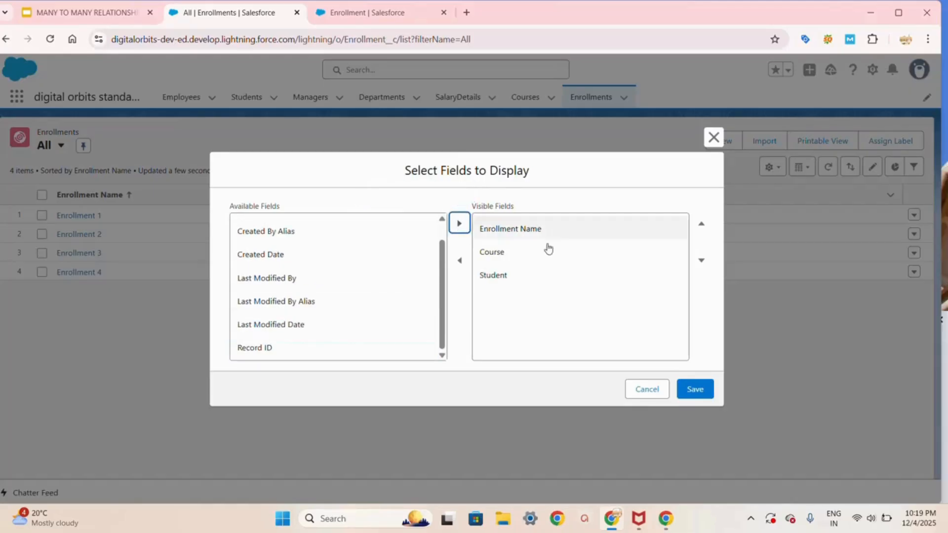
left_click(703, 394)
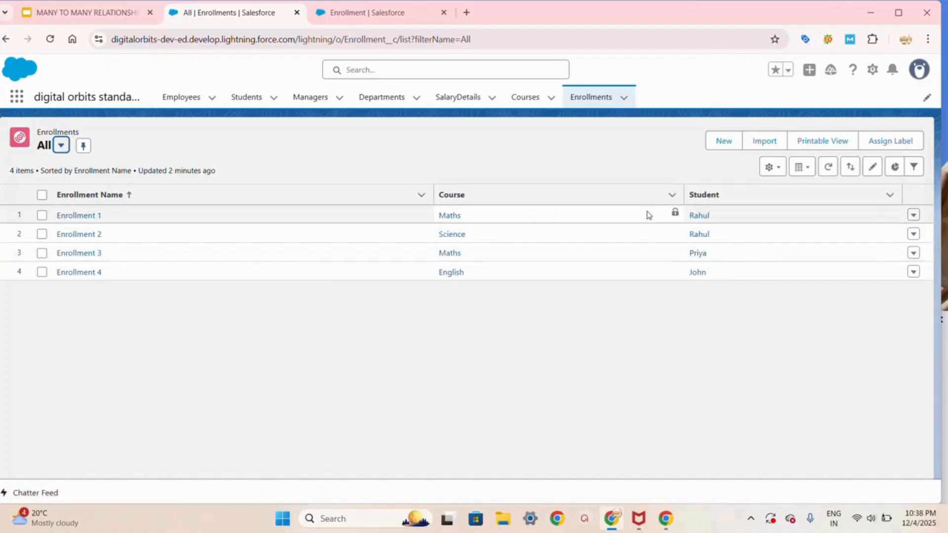
- Allow reparenting of child records on the Enrollment object's Course master-detail field in Setup, and save the field
mouse_move(650, 524)
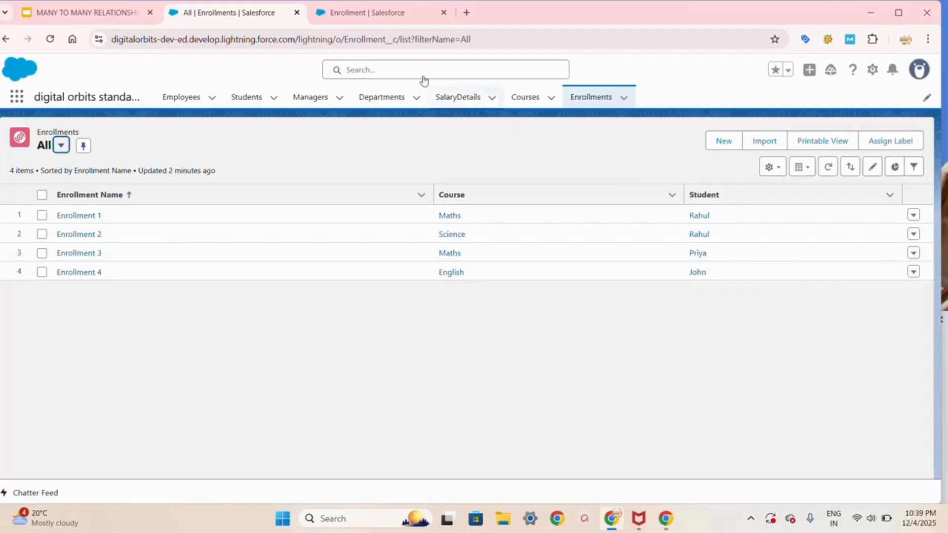
left_click(349, 18)
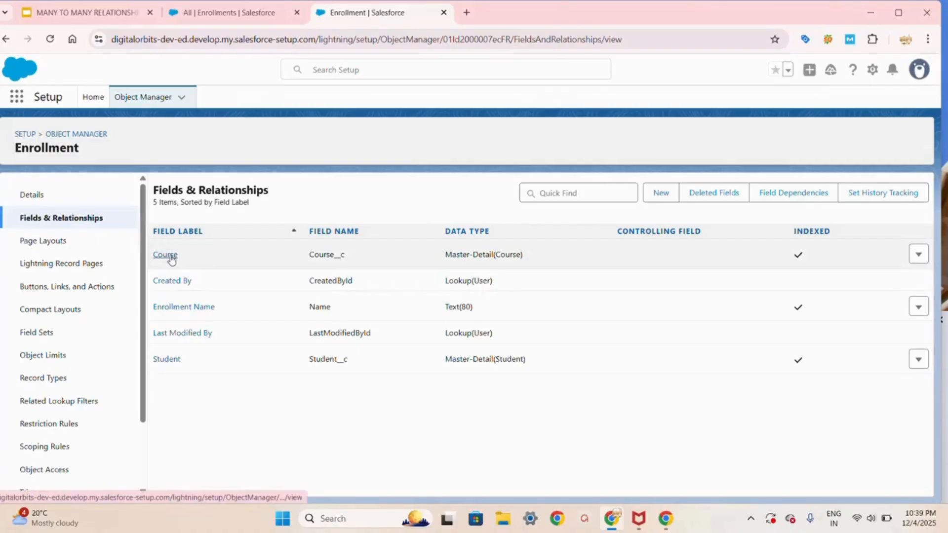
left_click(917, 255)
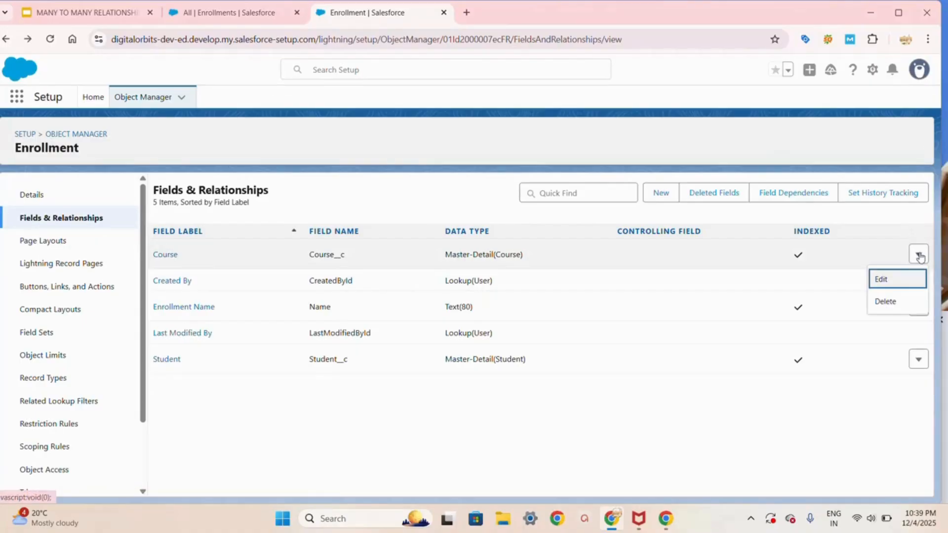
left_click(881, 280)
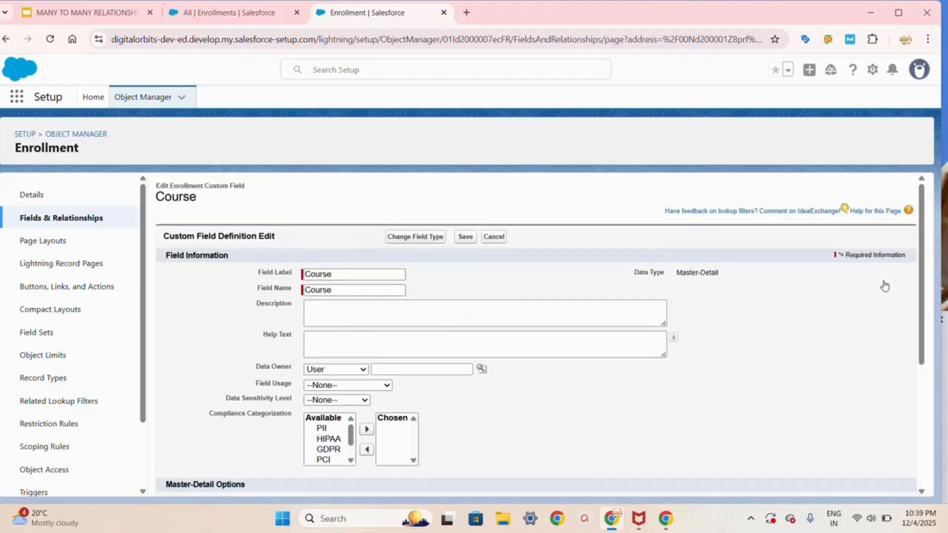
scroll(585, 394, "down", 4)
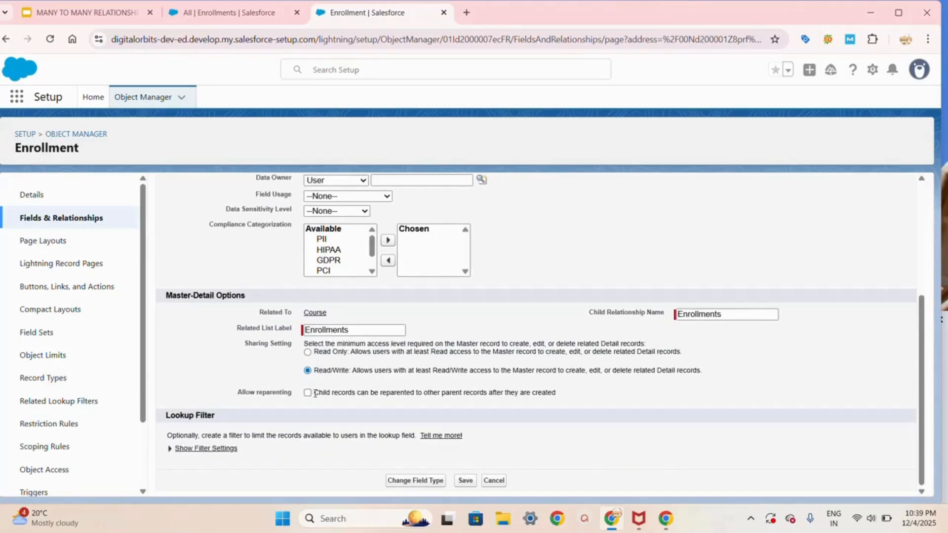
left_click(308, 394)
left_click(465, 482)
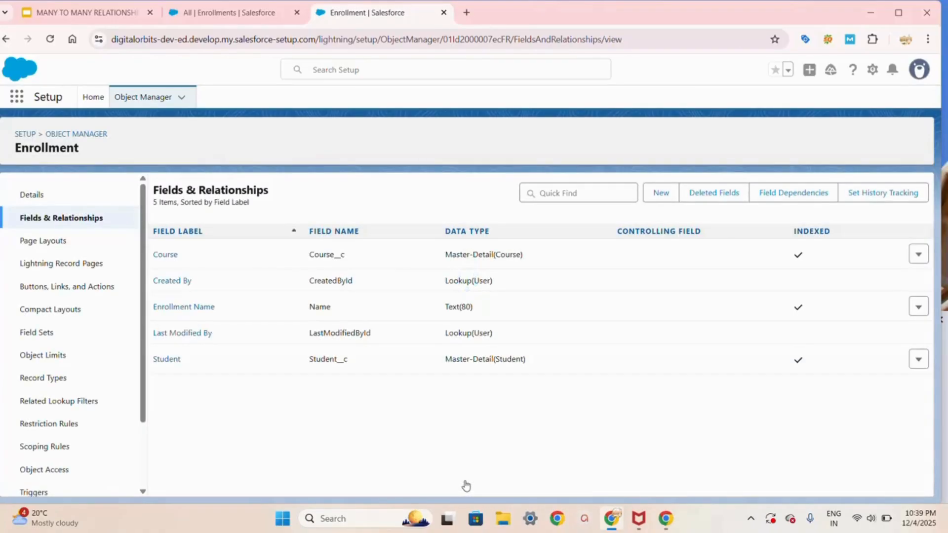
- Reload the Enrollments list and check that Enrollment 3's course can be edited inline, leaving the edit without a change
left_click(200, 11)
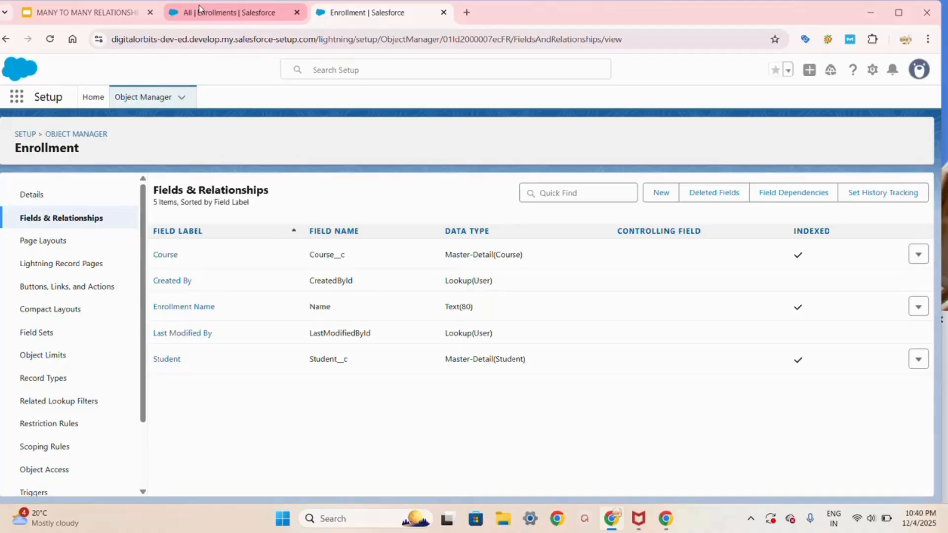
left_click(50, 39)
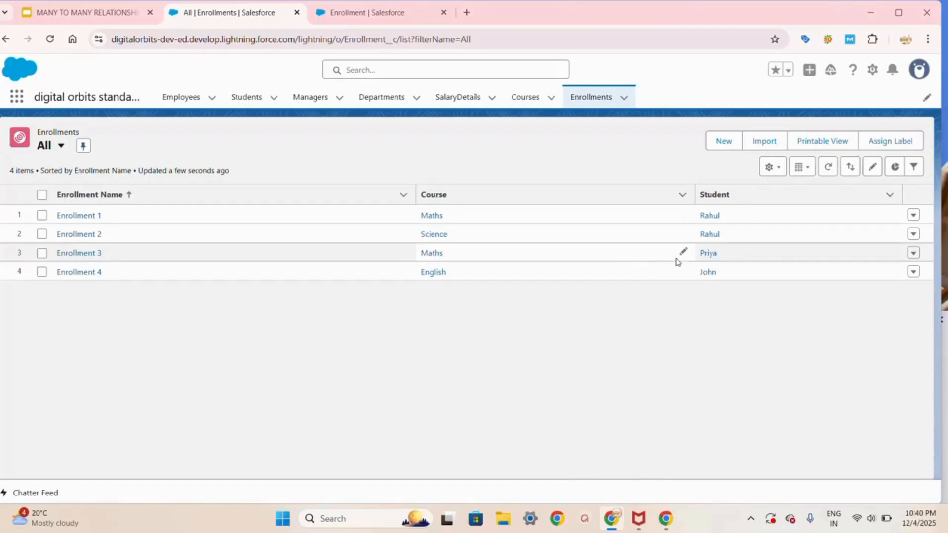
left_click(683, 252)
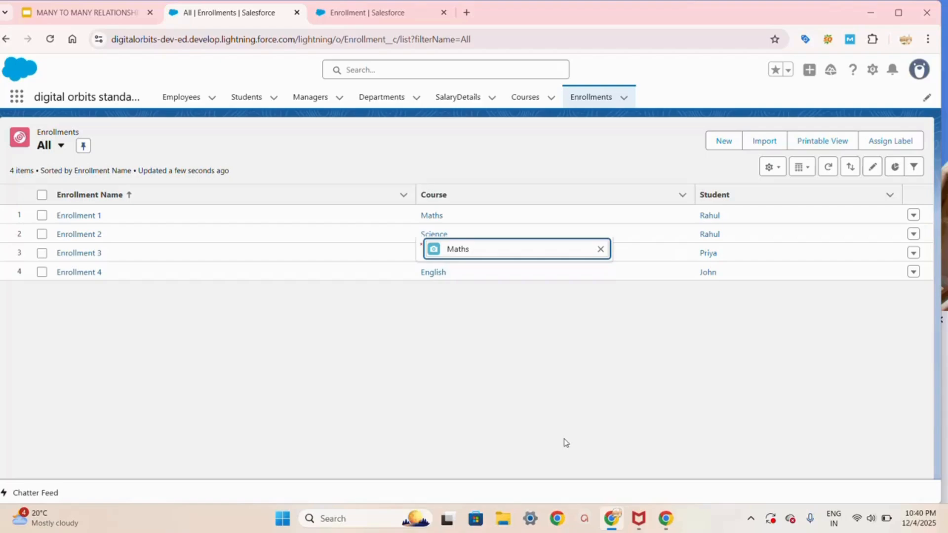
left_click(591, 361)
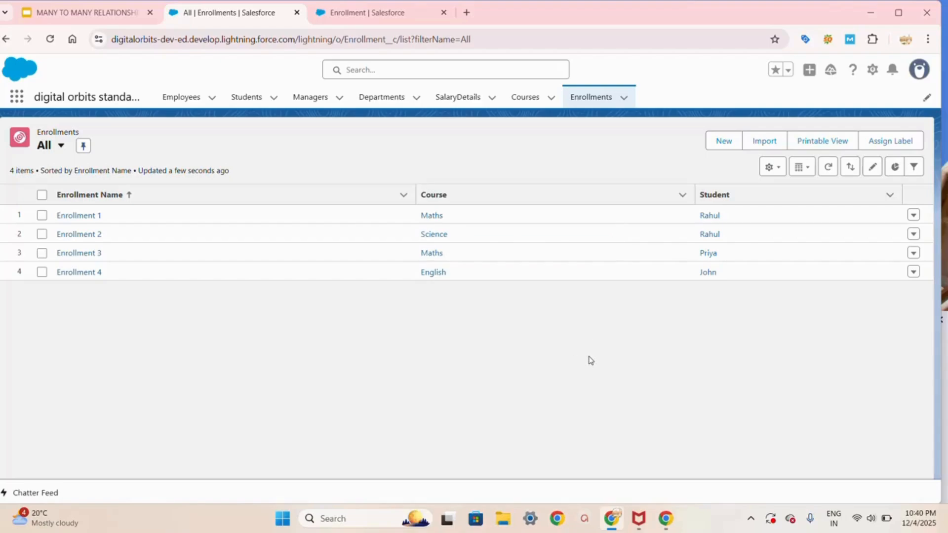